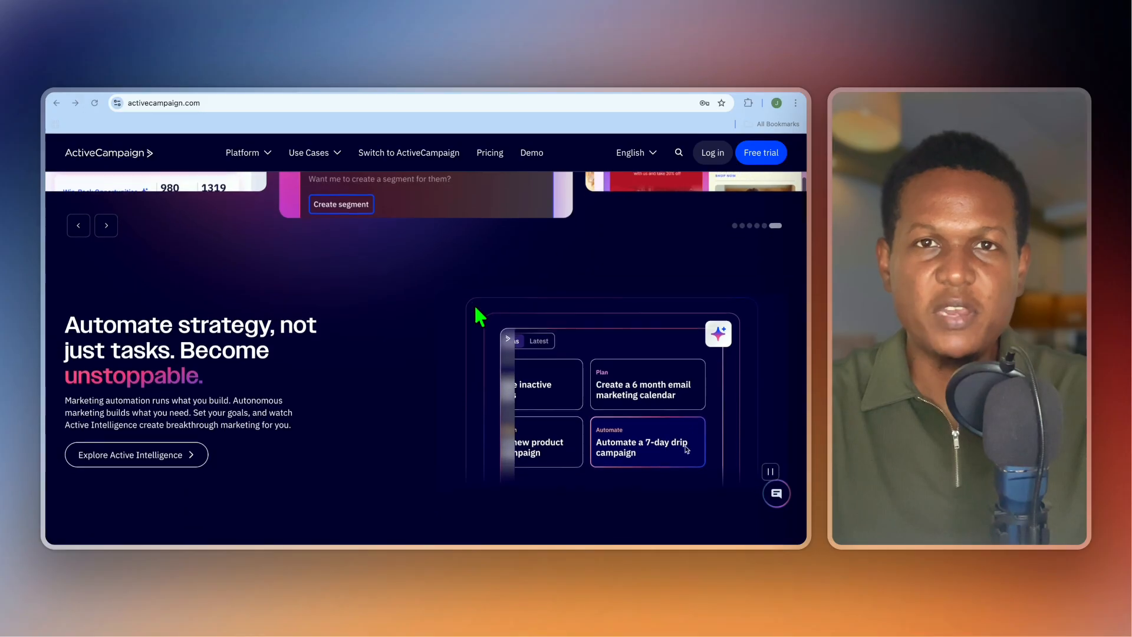
Switch to the ActiveCampaign browser tab and open its account Settings.
scroll(479, 316, "down", 2)
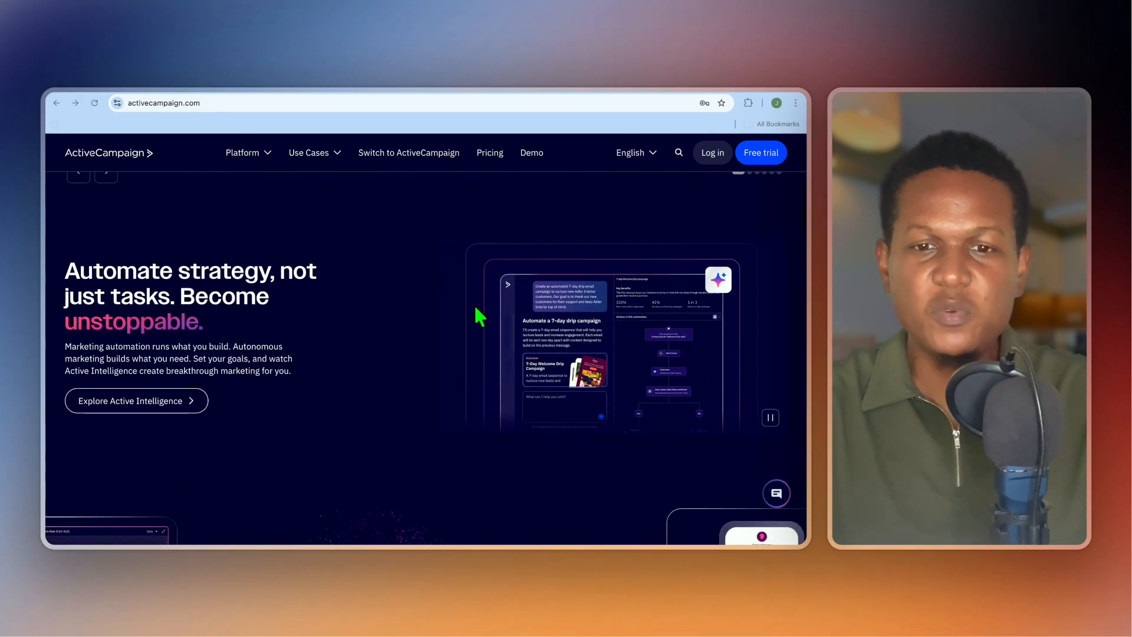
scroll(478, 316, "down", 5)
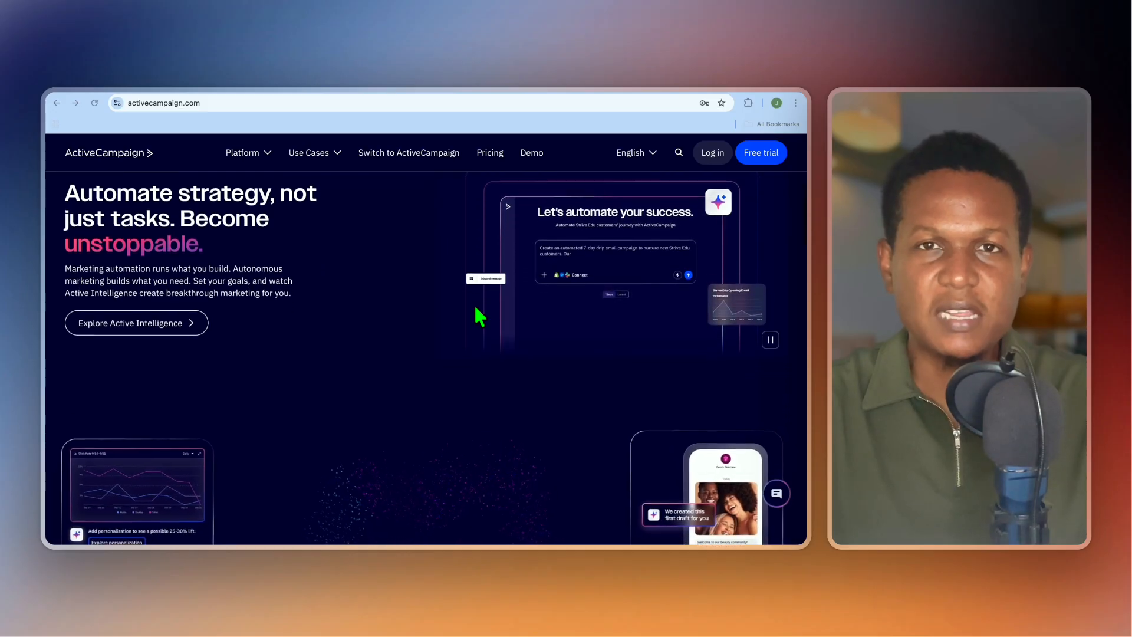
scroll(479, 317, "down", 3)
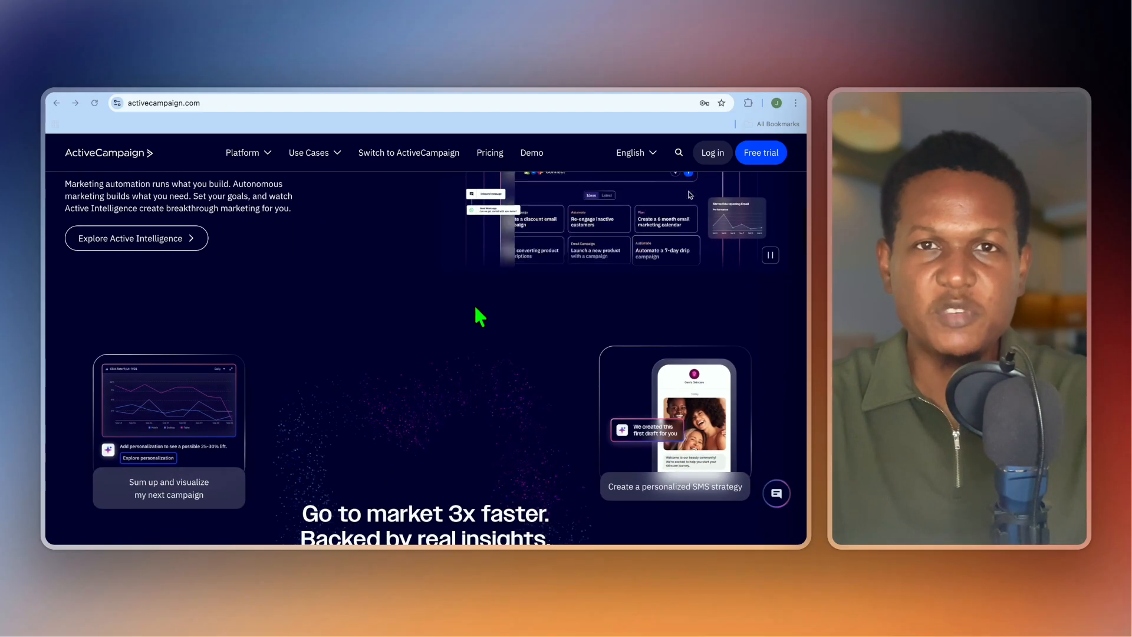
scroll(479, 316, "down", 4)
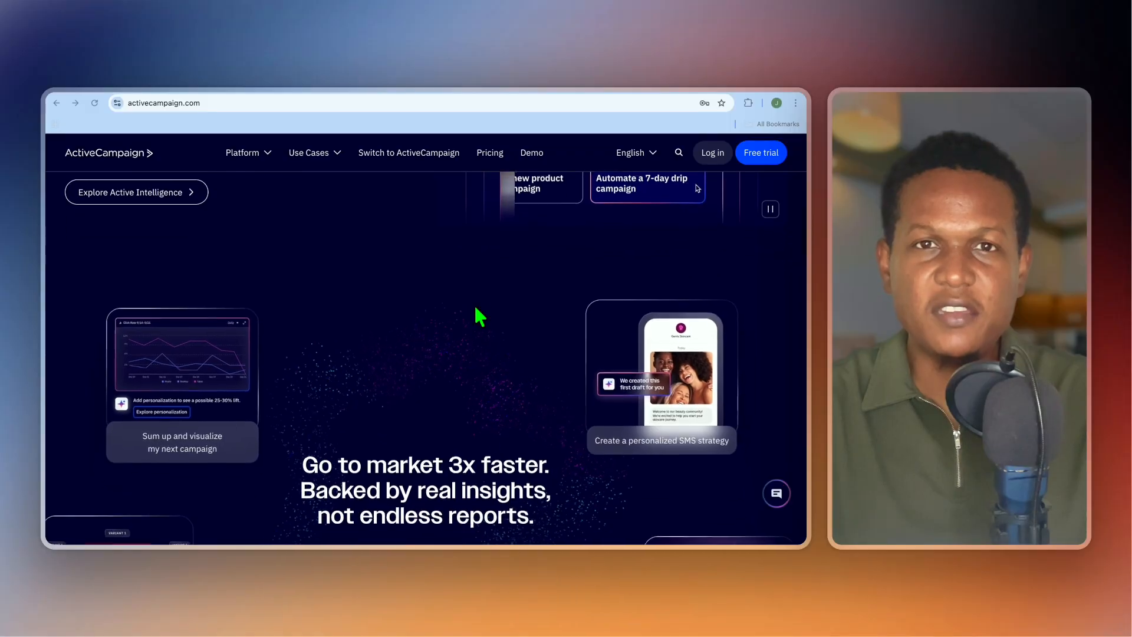
scroll(479, 317, "down", 8)
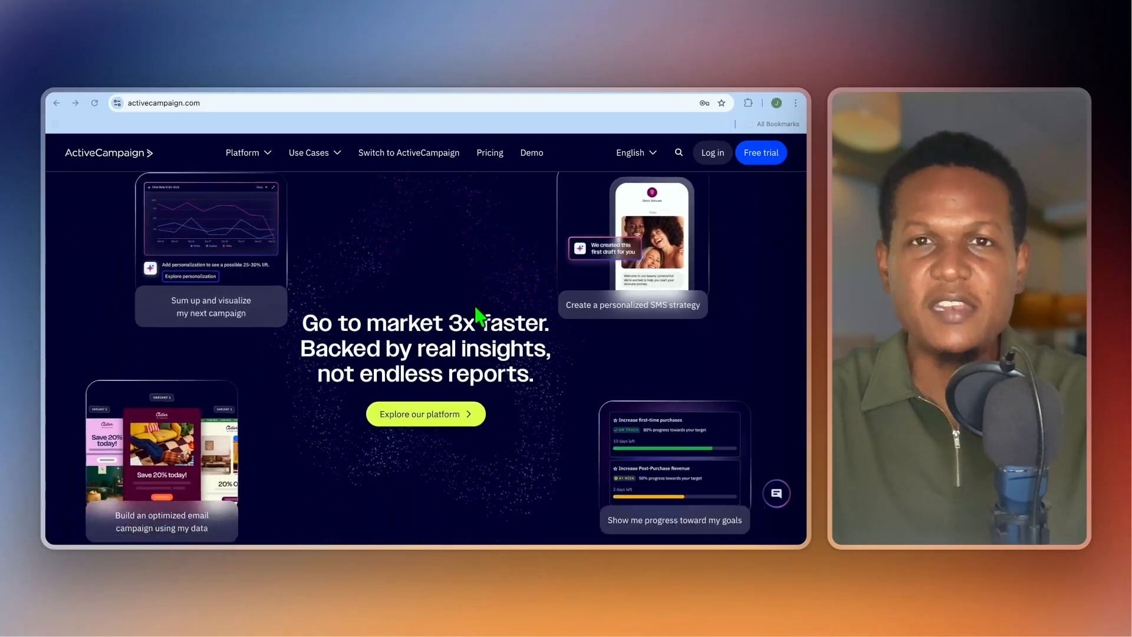
scroll(478, 317, "down", 2)
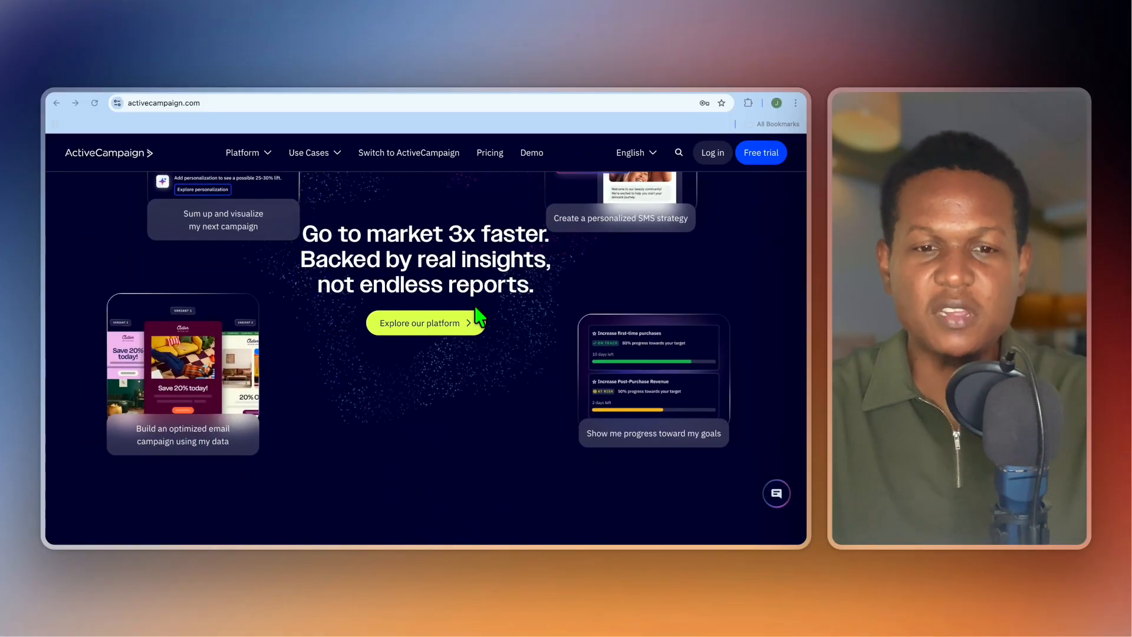
scroll(476, 311, "down", 5)
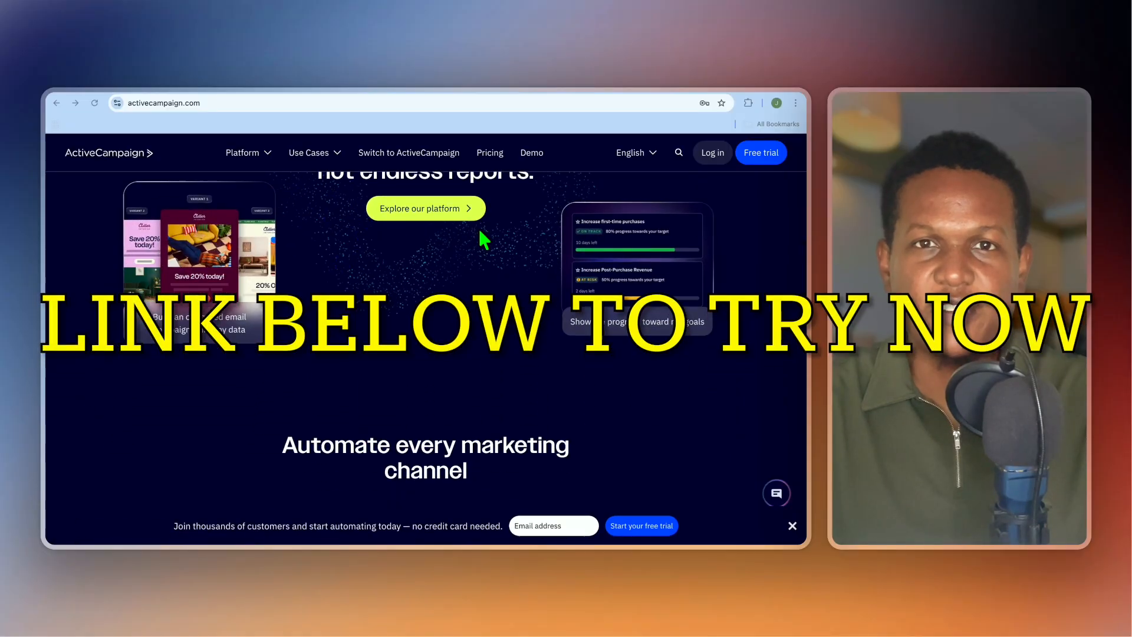
scroll(480, 330, "down", 5)
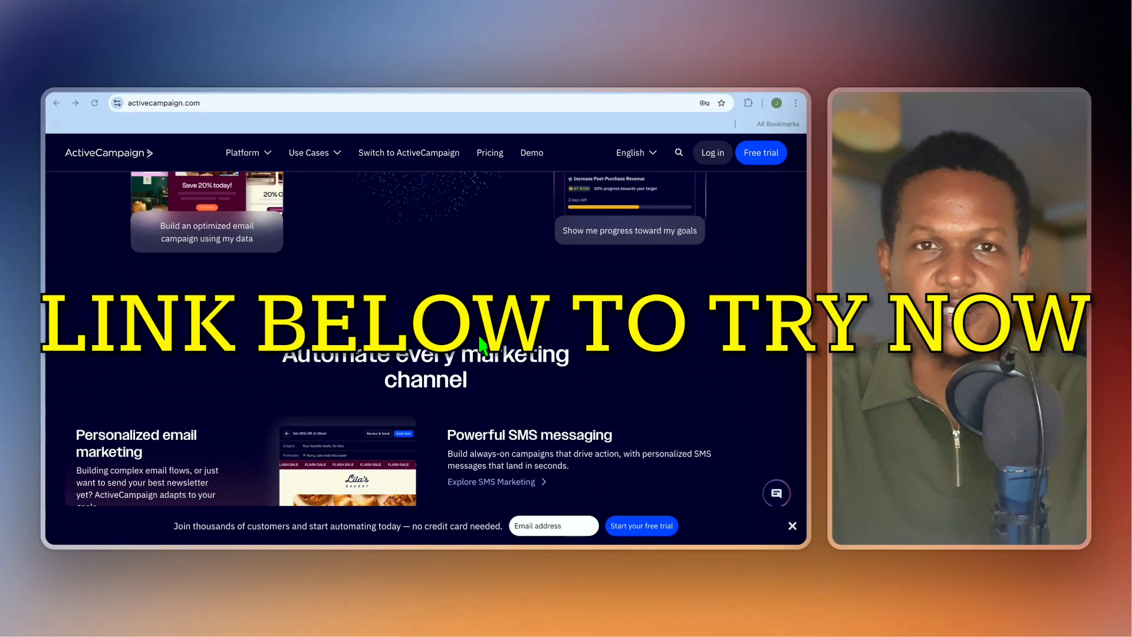
scroll(481, 345, "down", 7)
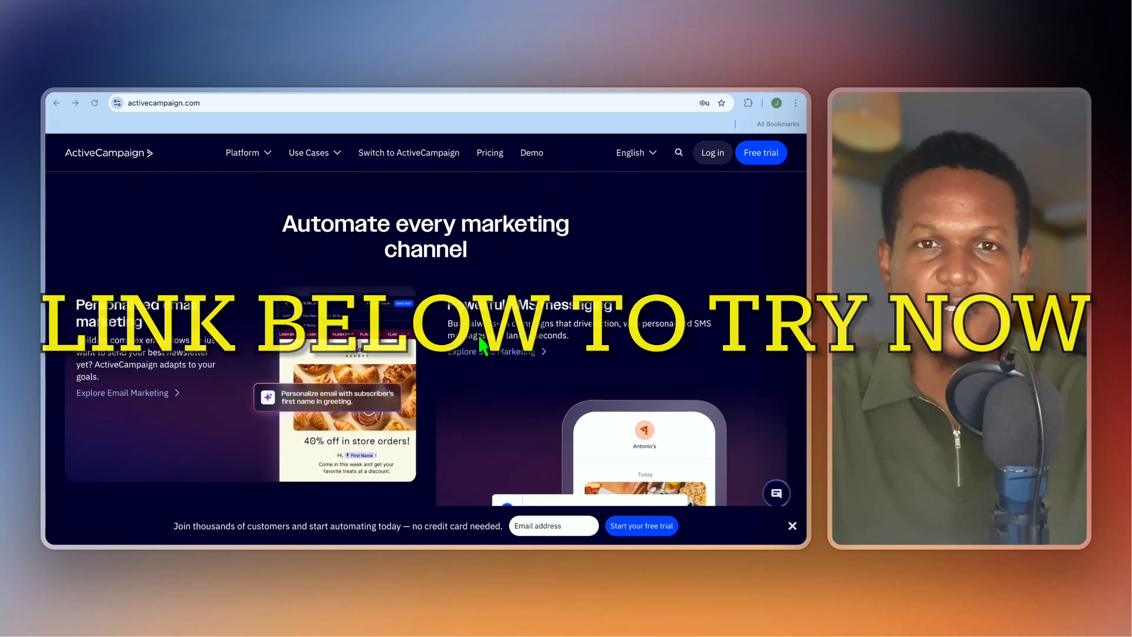
scroll(482, 341, "down", 2)
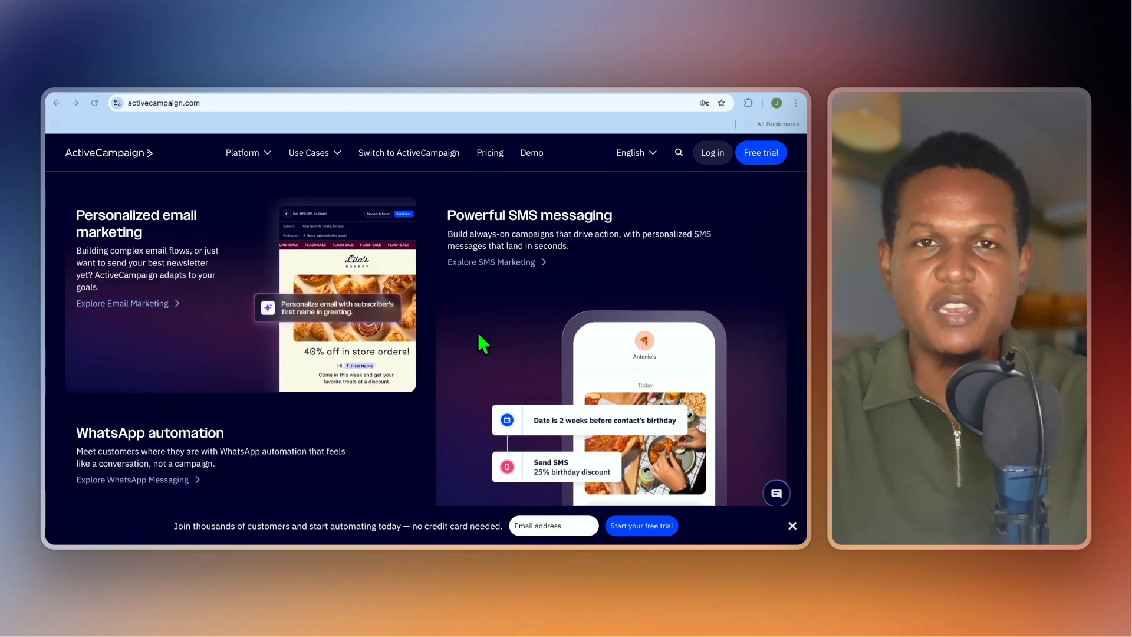
scroll(480, 336, "down", 4)
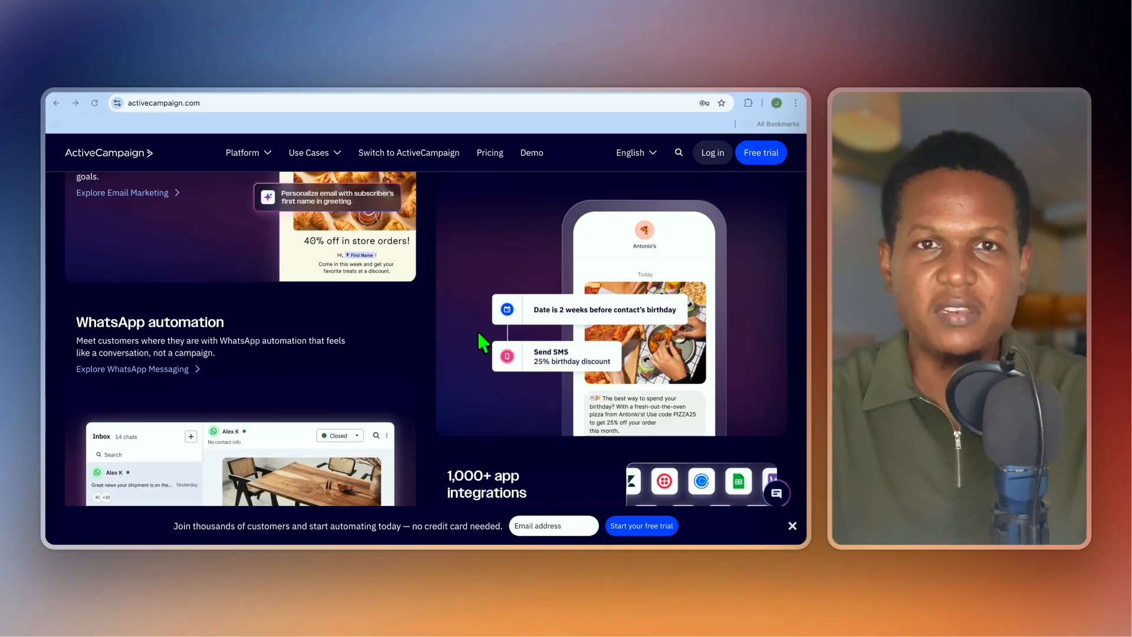
scroll(479, 334, "down", 1)
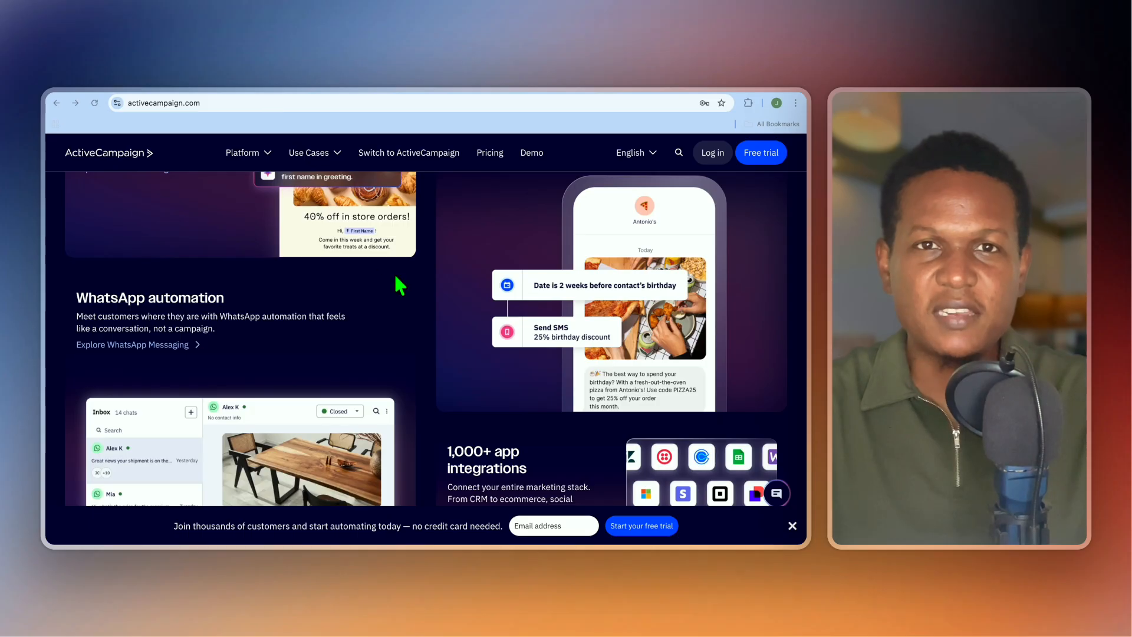
scroll(400, 285, "up", 15)
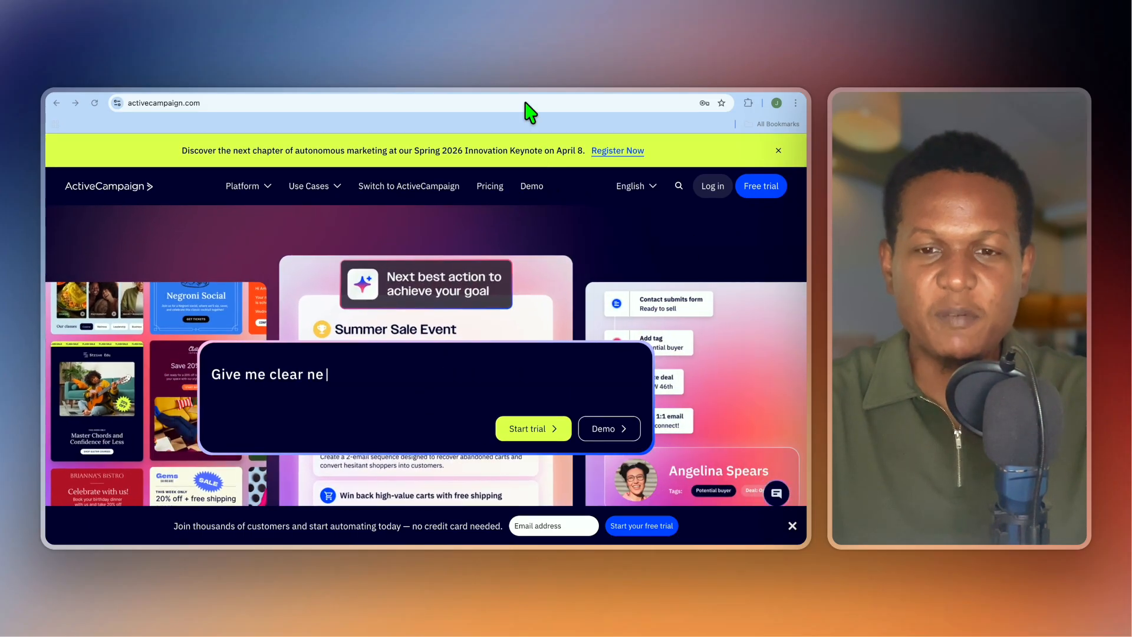
left_click(512, 82)
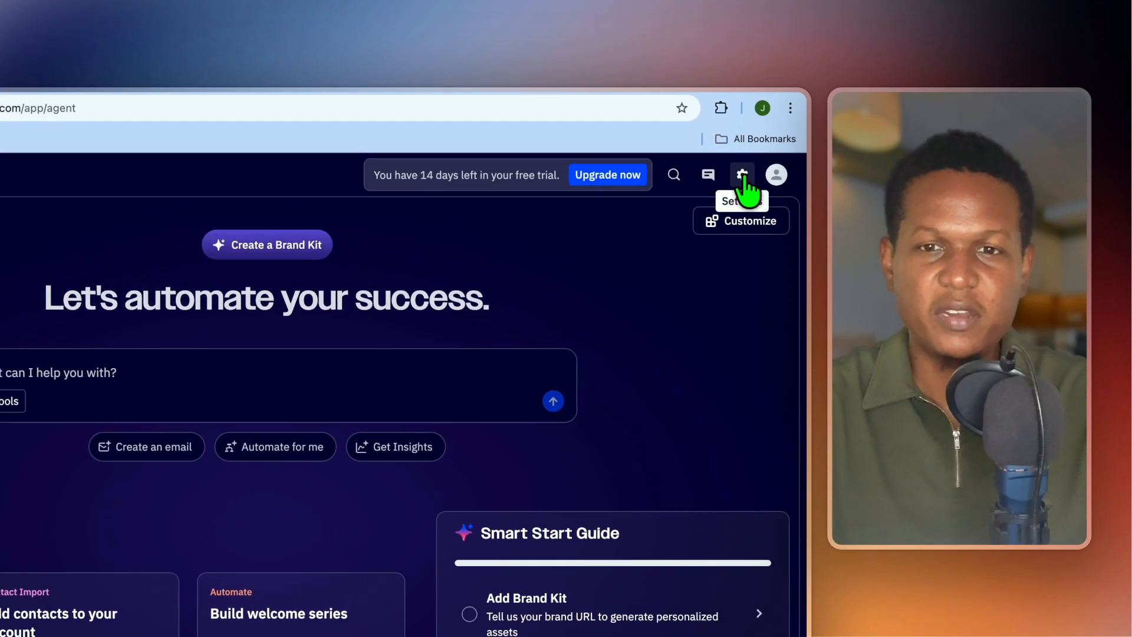
left_click(763, 149)
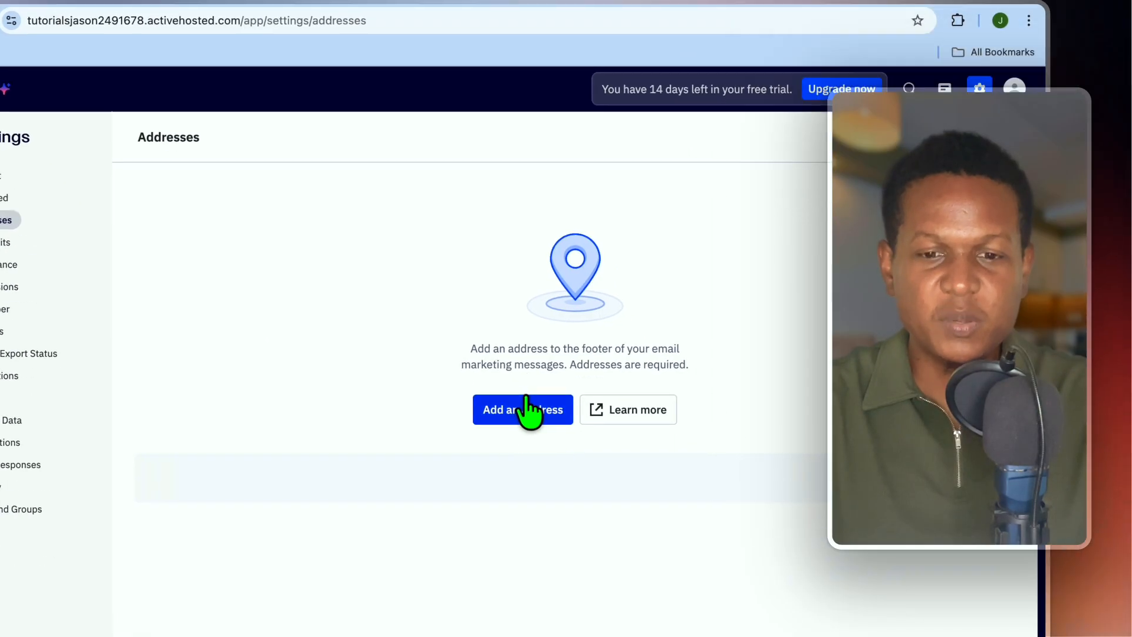
left_click(592, 501)
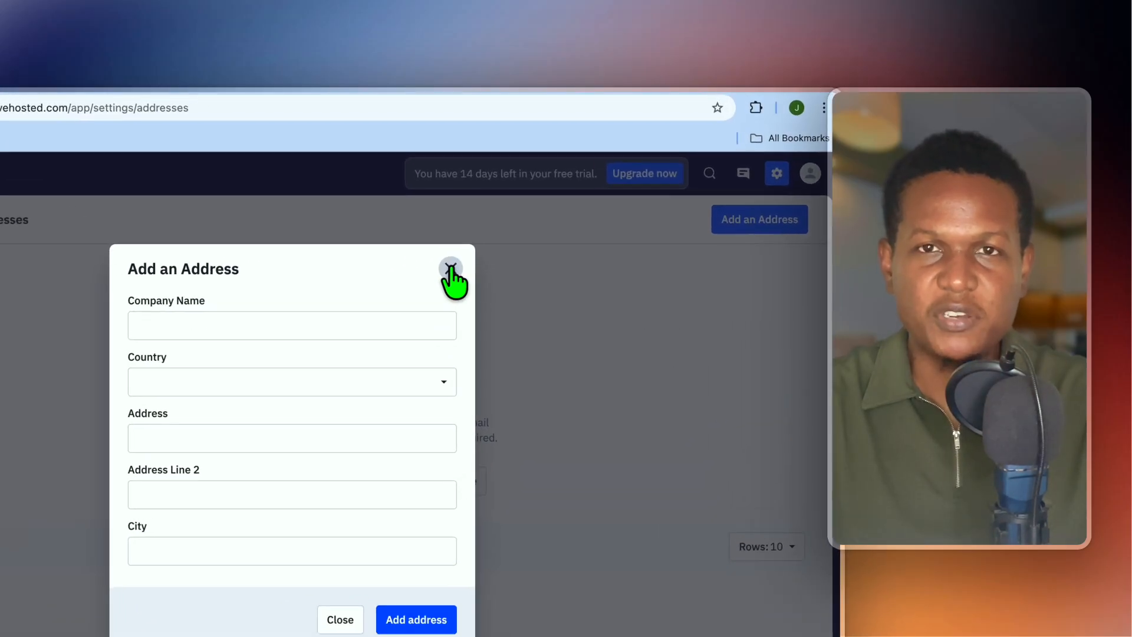
left_click(450, 269)
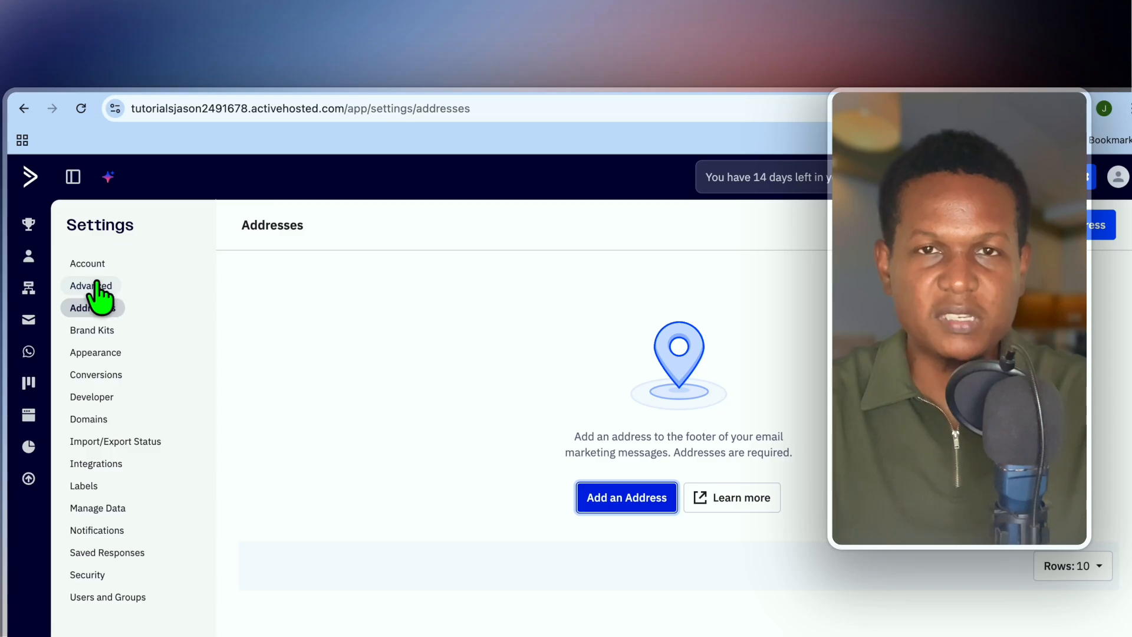
left_click(98, 285)
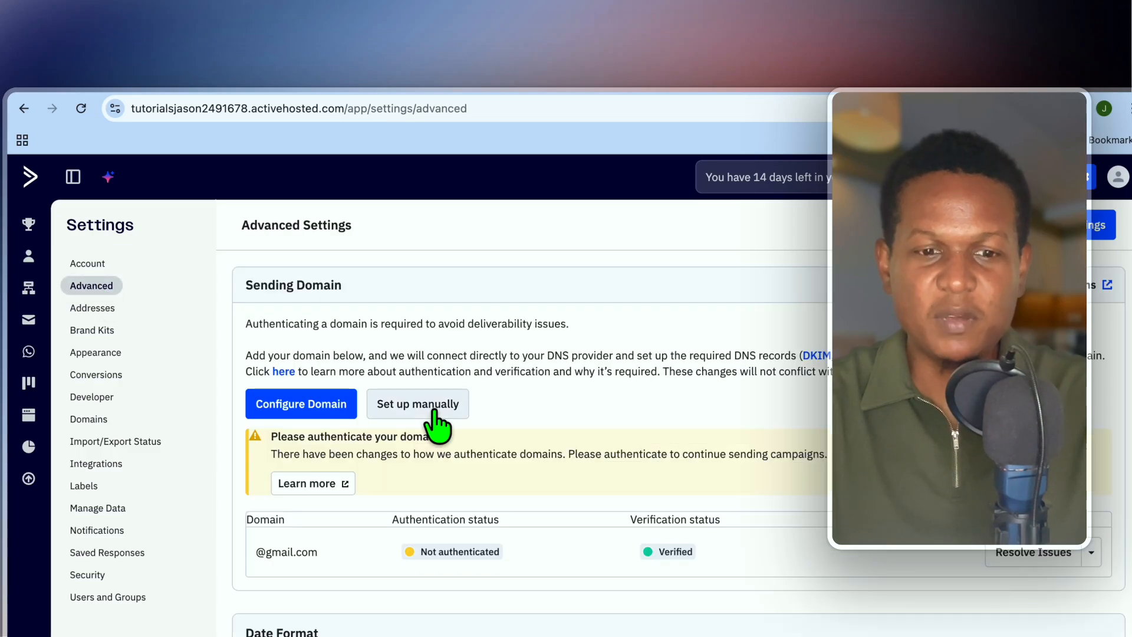
Start resolving gmail.com domain authentication, abandon the connect setup, and go to Contacts.
scroll(440, 427, "down", 3)
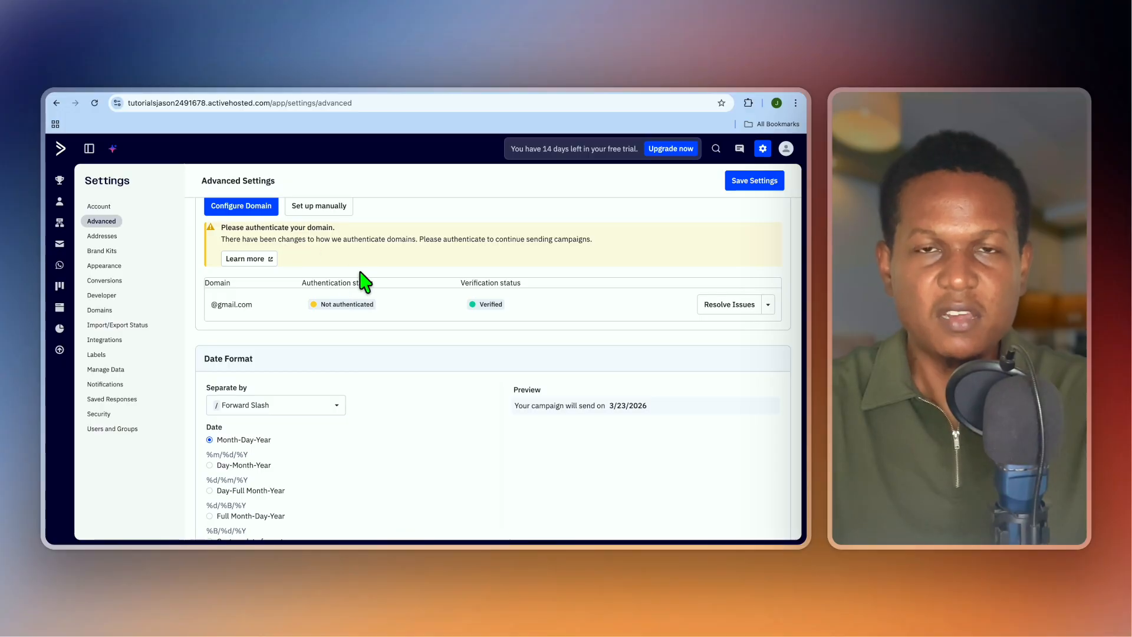
scroll(361, 277, "down", 3)
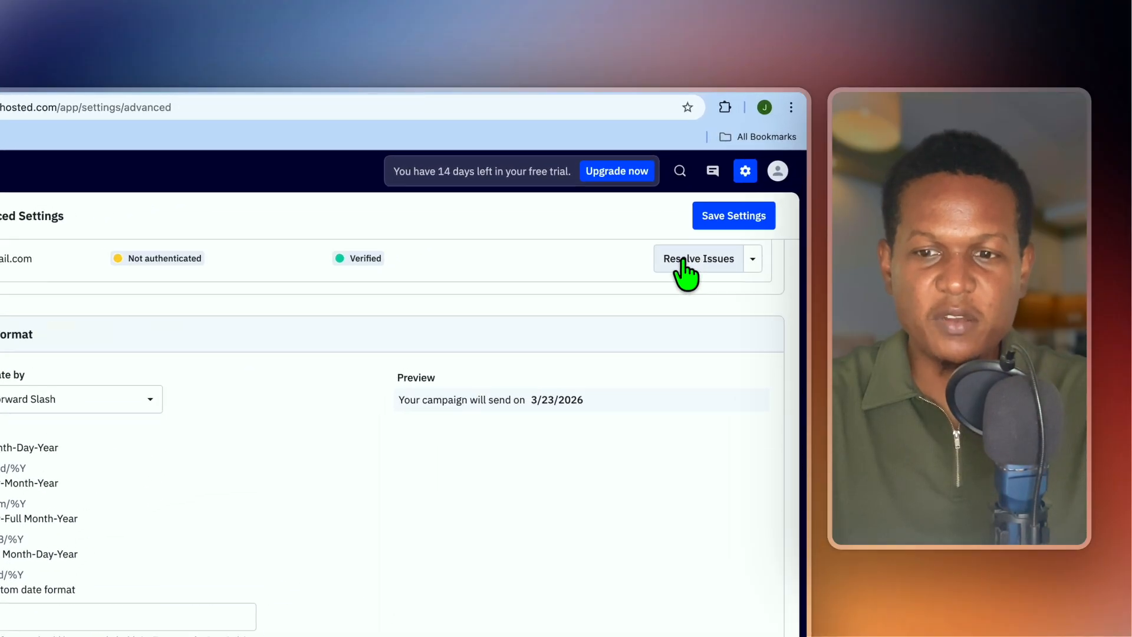
left_click(684, 269)
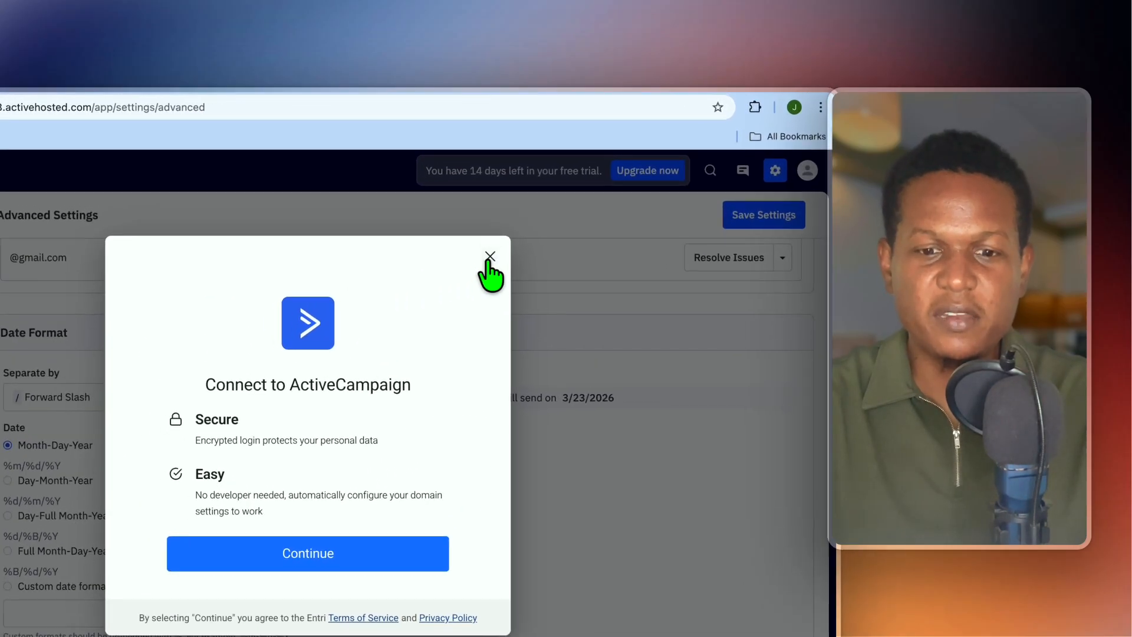
left_click(557, 211)
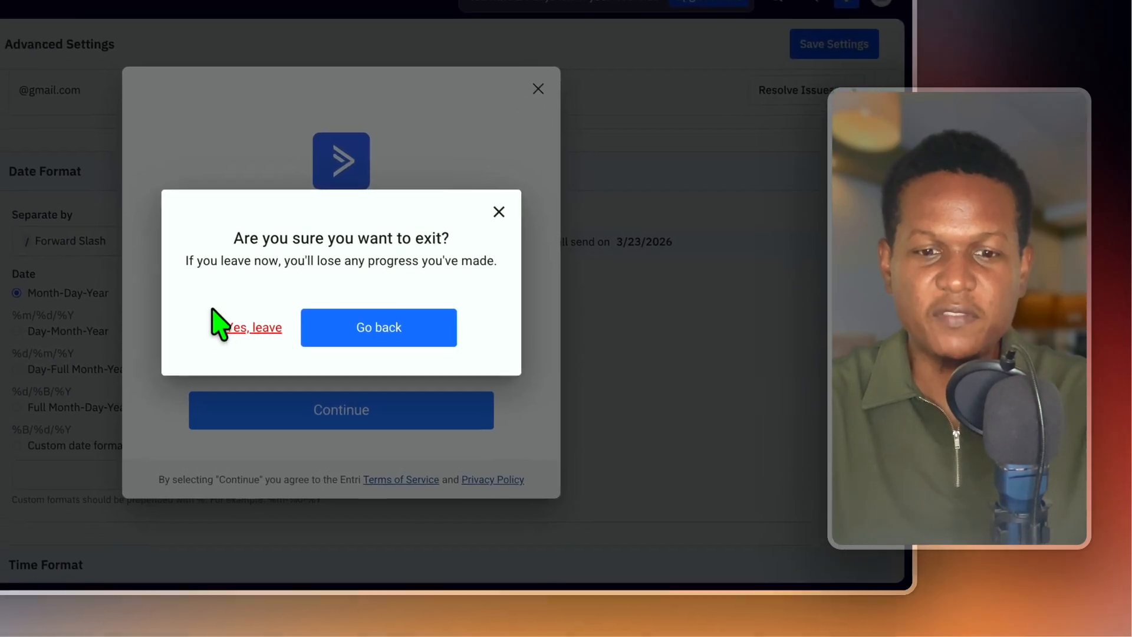
left_click(188, 506)
scroll(261, 309, "up", 5)
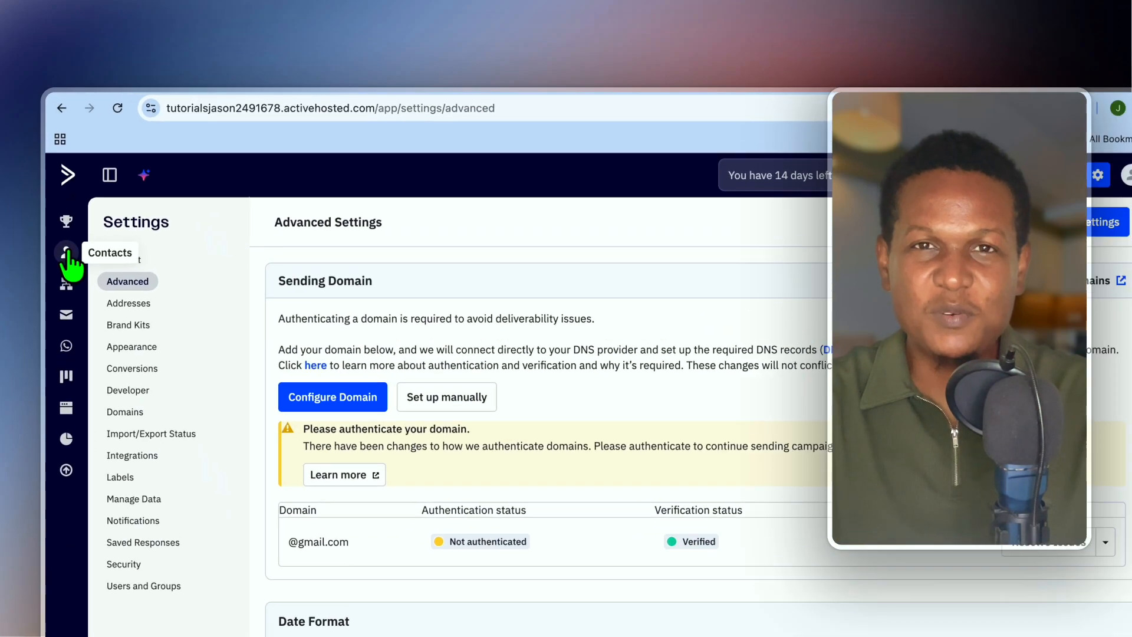
left_click(66, 254)
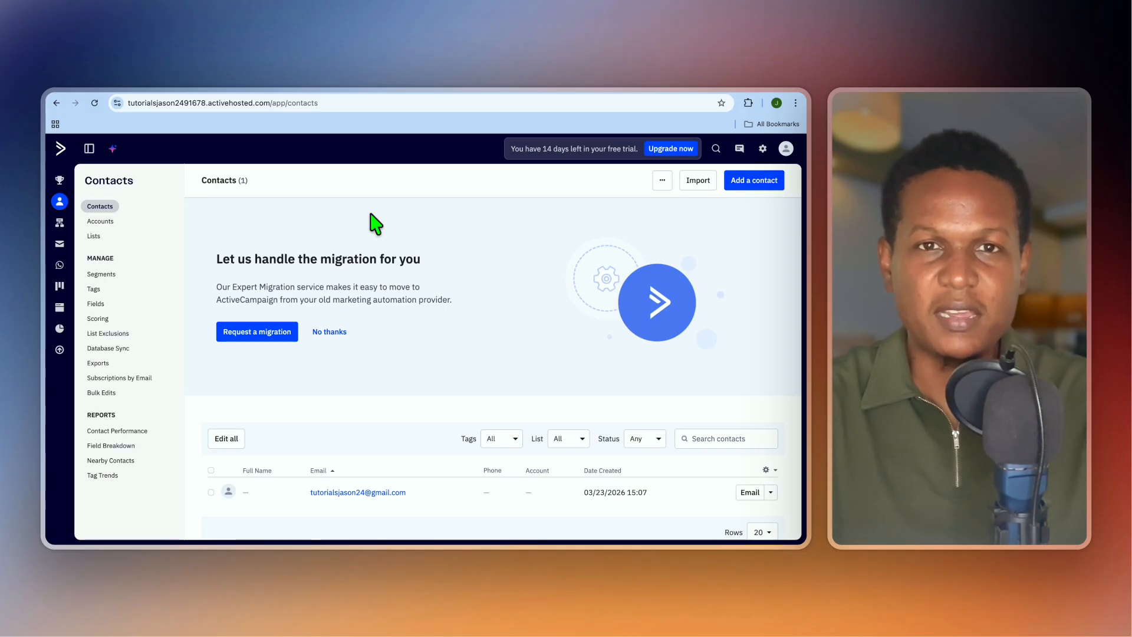
View the Lists page with Master Contact List and Master SMS List, then start a new list.
left_click(94, 237)
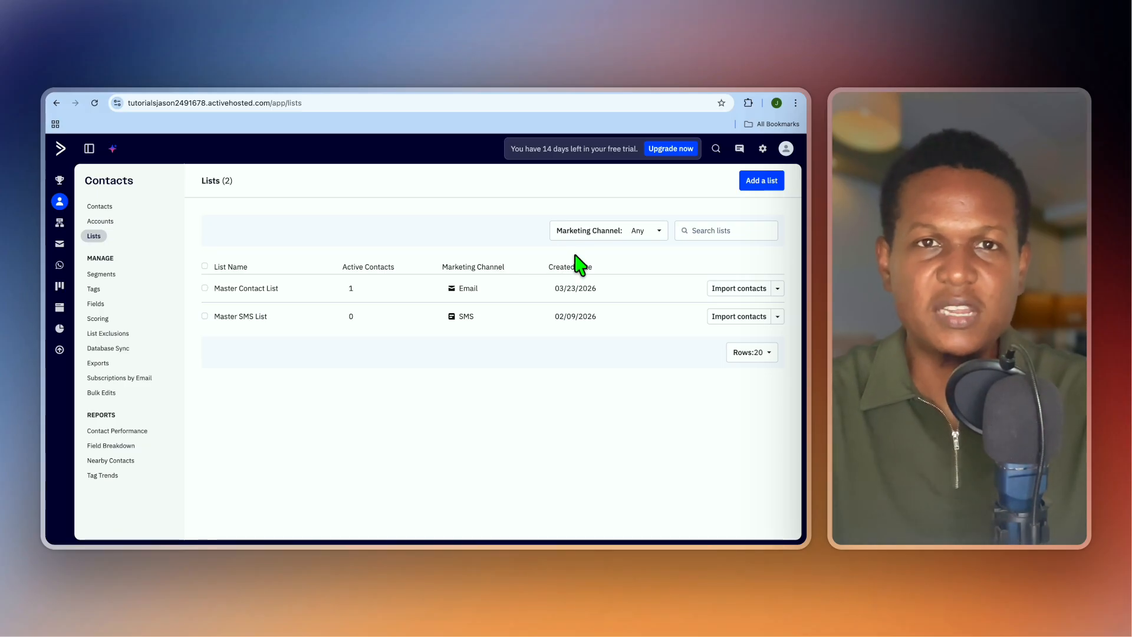
left_click(761, 181)
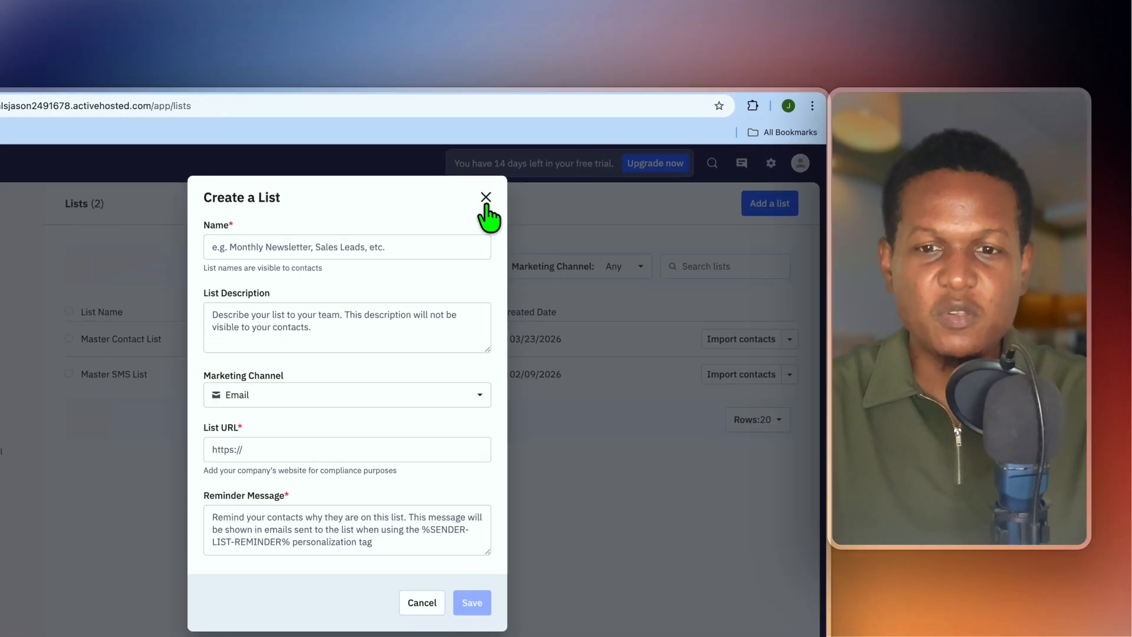
Close the new list form without saving and go to the Website area.
left_click(535, 176)
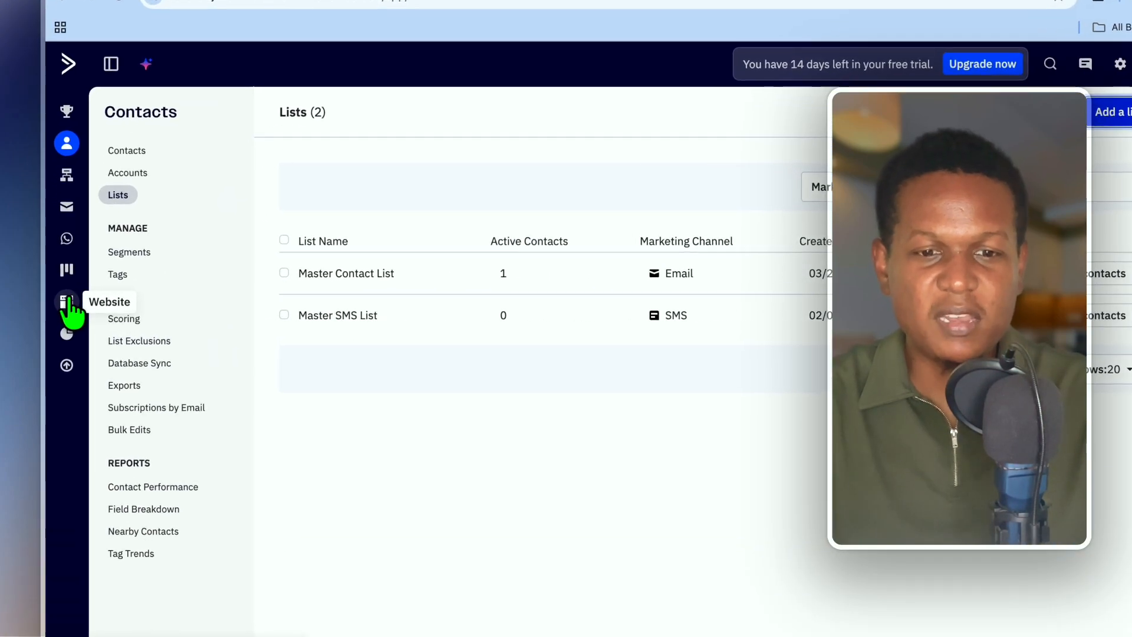
left_click(59, 307)
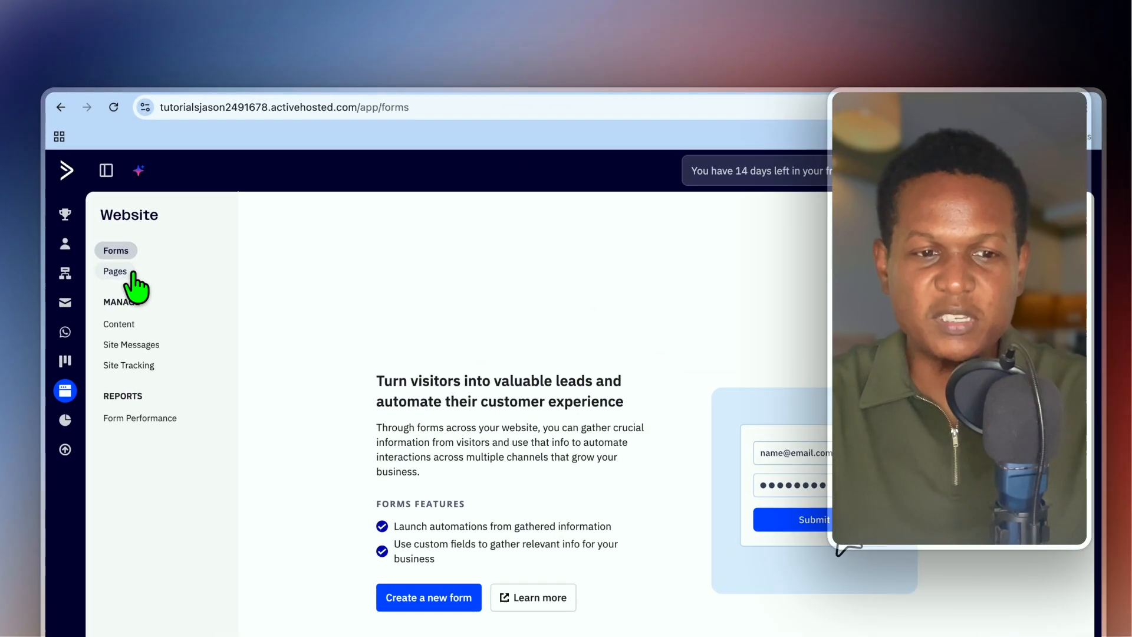
Go to landing Pages, start a new page, and browse the template gallery.
left_click(96, 221)
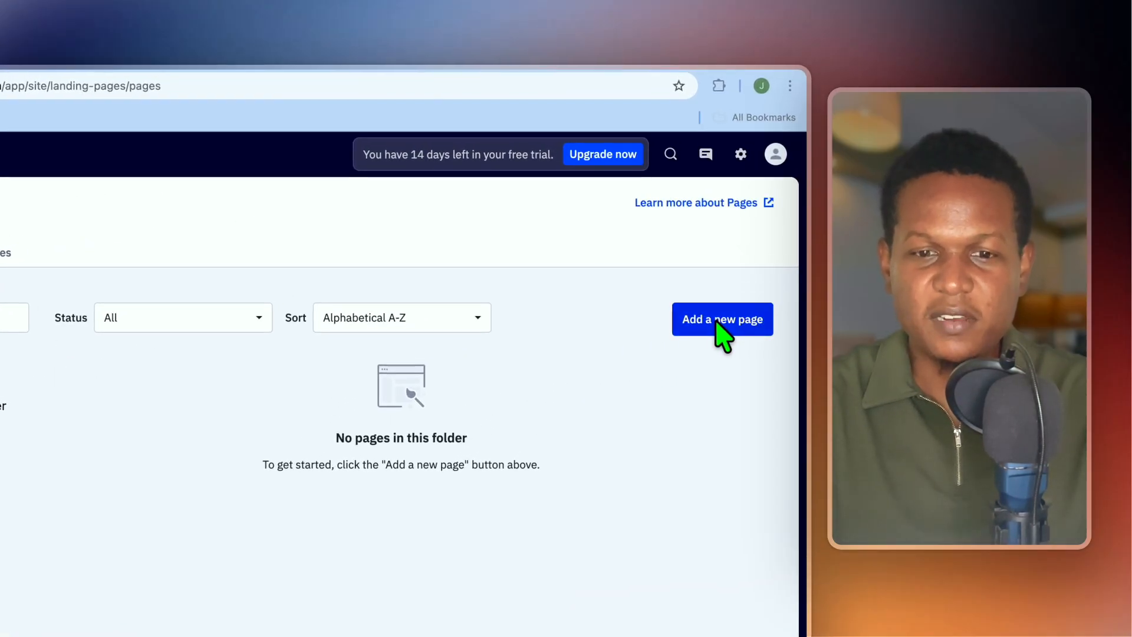
left_click(716, 321)
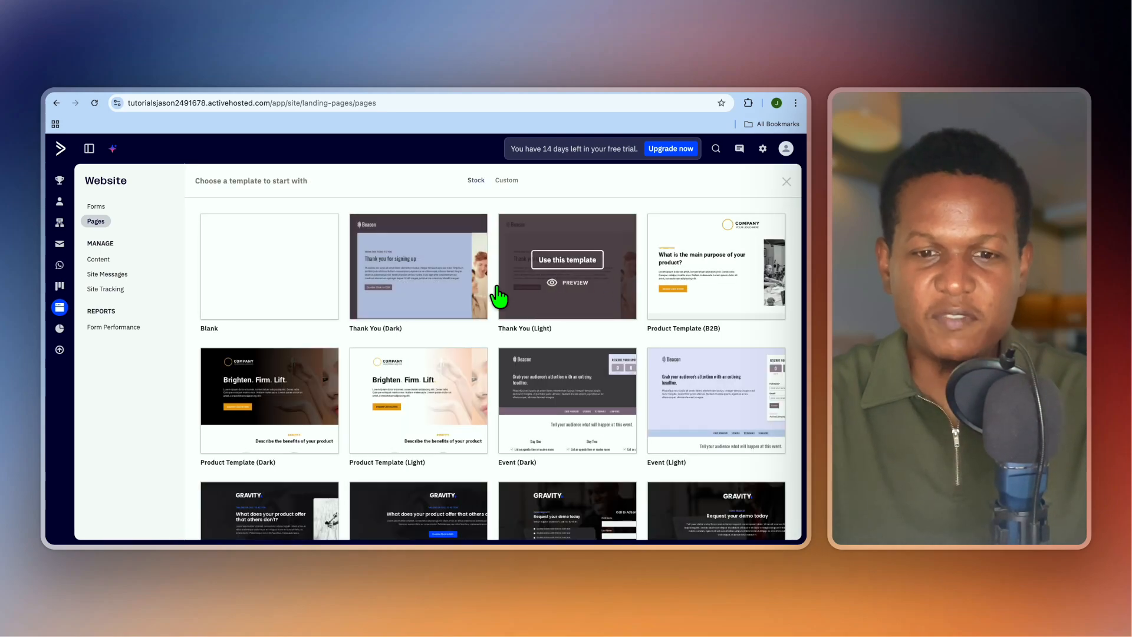
scroll(570, 318, "down", 1)
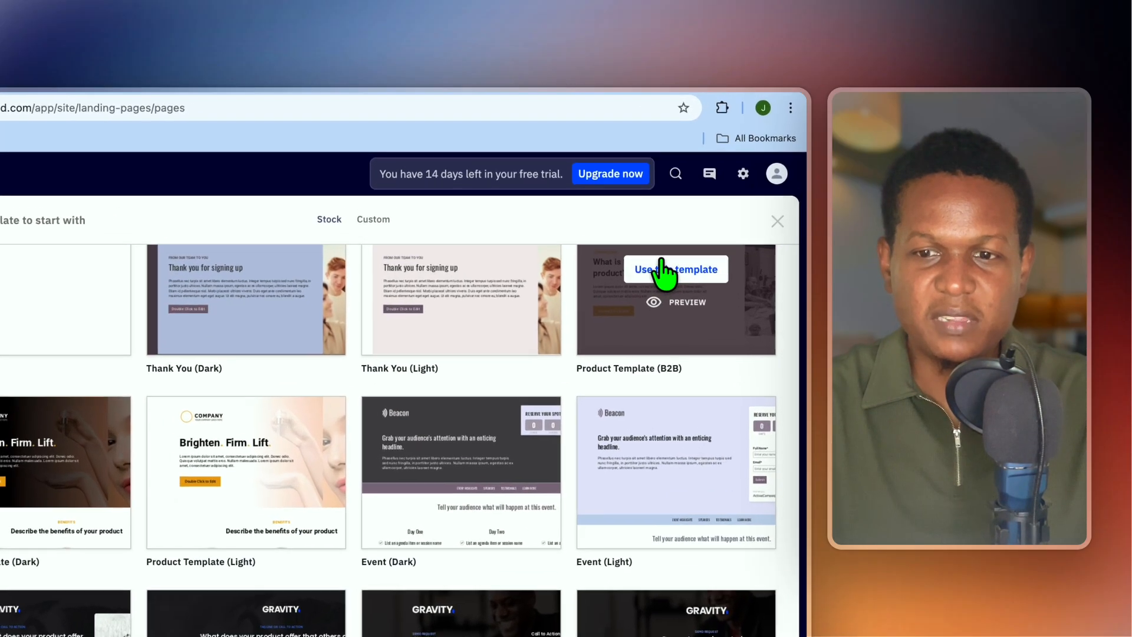
Create the landing page from Product Template (B2B), naming it 'test'.
left_click(707, 215)
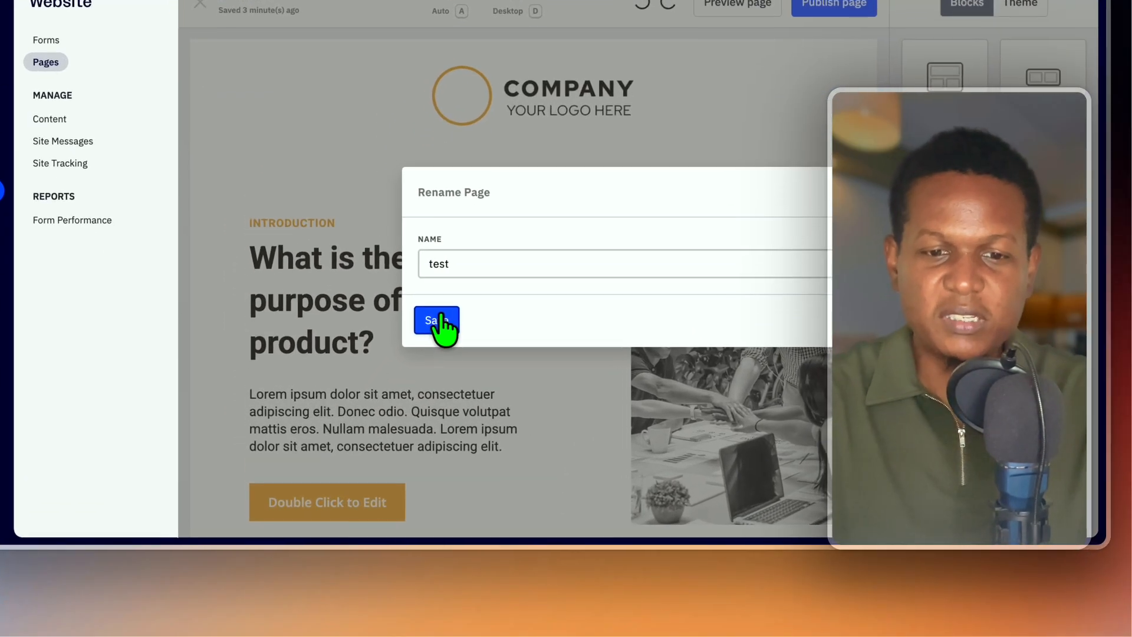
Save the page name 'test' and drag an Inline Form block into the introduction section.
left_click(357, 394)
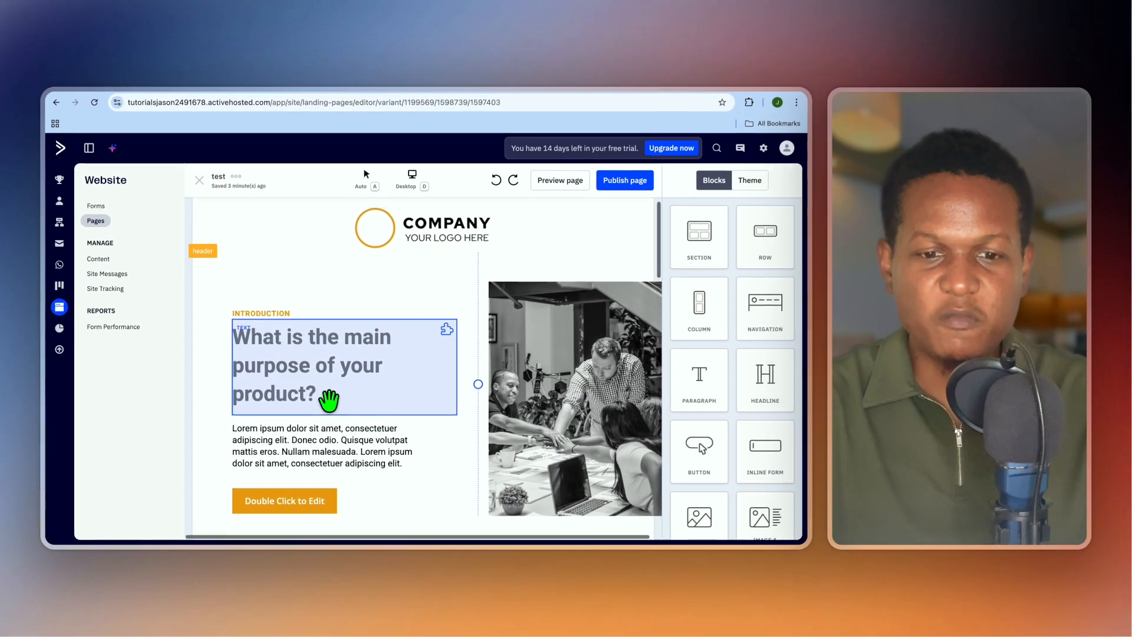
scroll(342, 365, "down", 2)
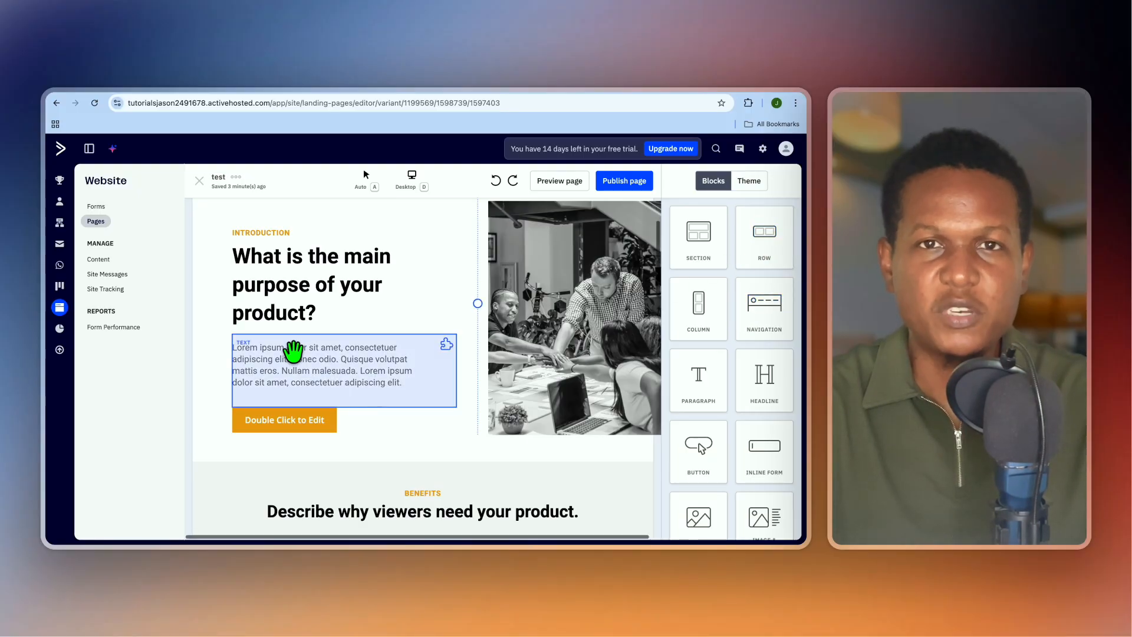
scroll(293, 352, "down", 5)
scroll(293, 352, "up", 4)
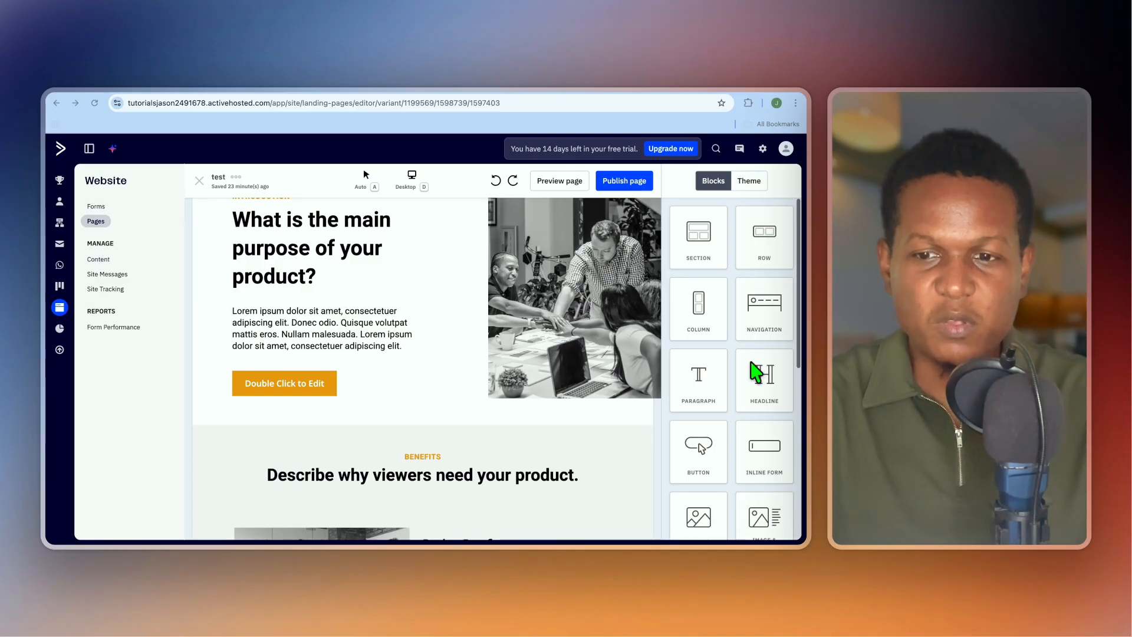
scroll(752, 365, "down", 5)
left_click_drag(766, 318, 265, 350)
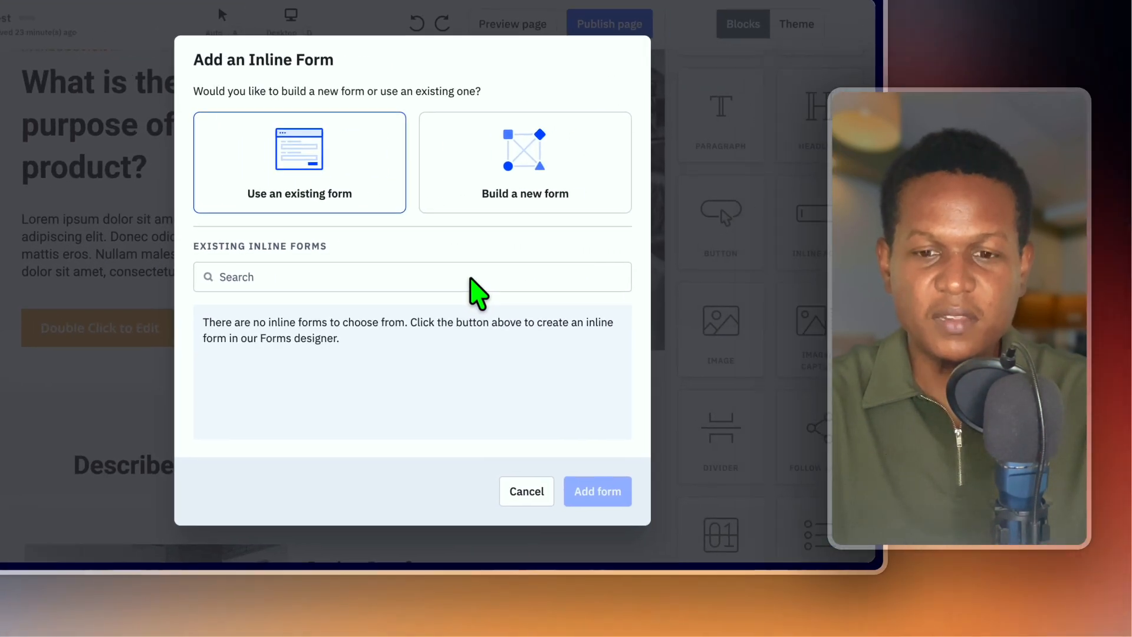
Build a new inline form named 'sign up' that subscribes contacts to Master Contact List.
left_click(479, 178)
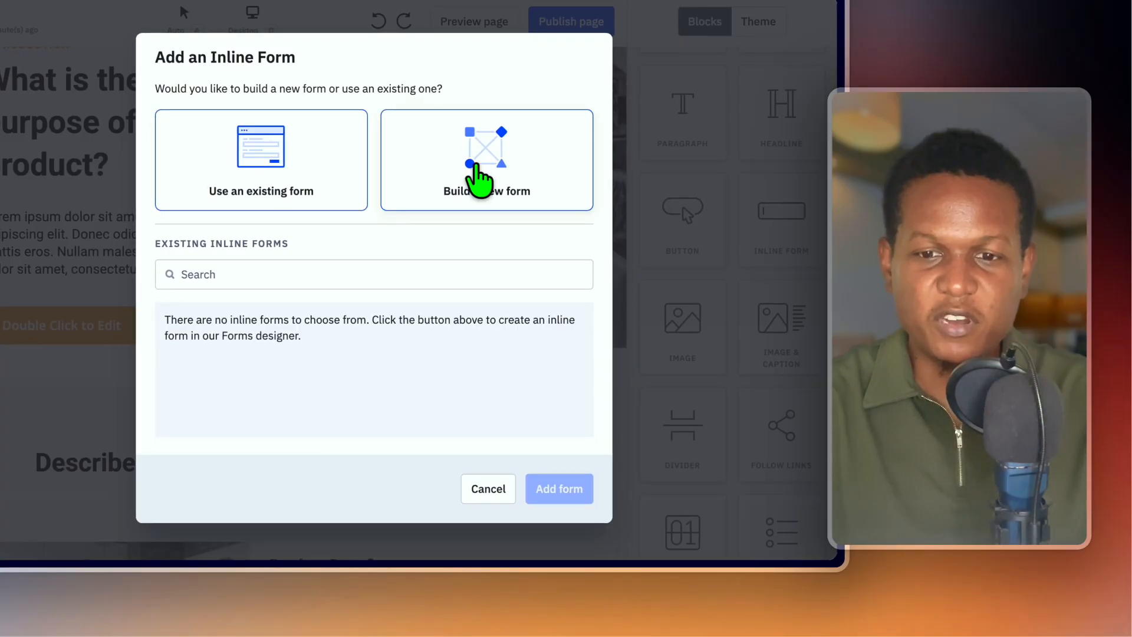
left_click(361, 263)
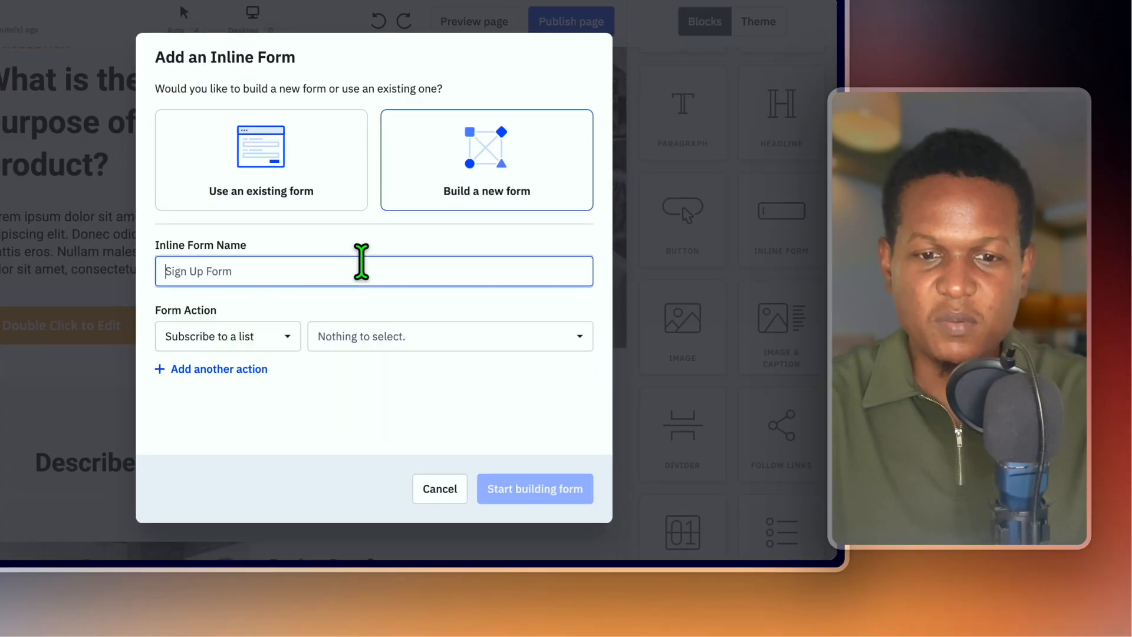
type("sign up")
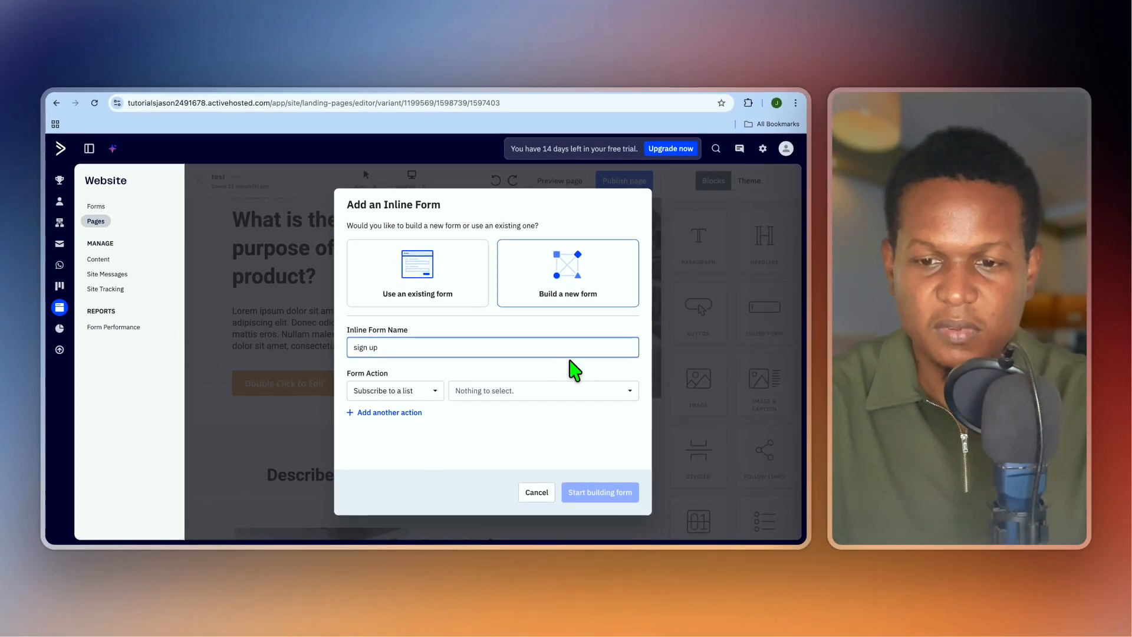
key("super+Tab")
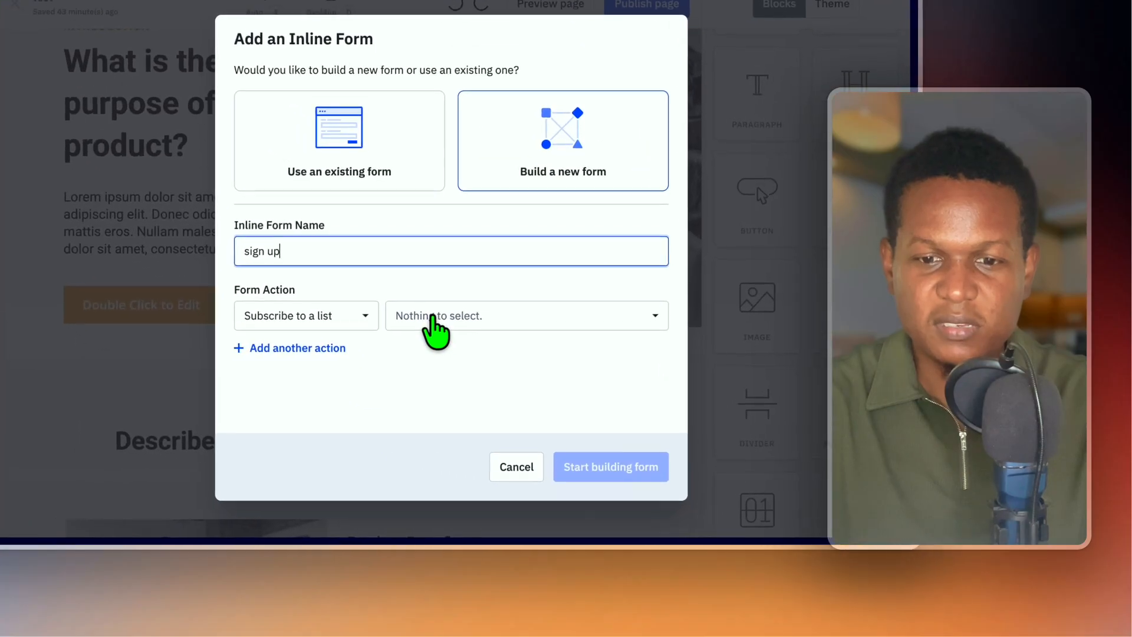
left_click(481, 391)
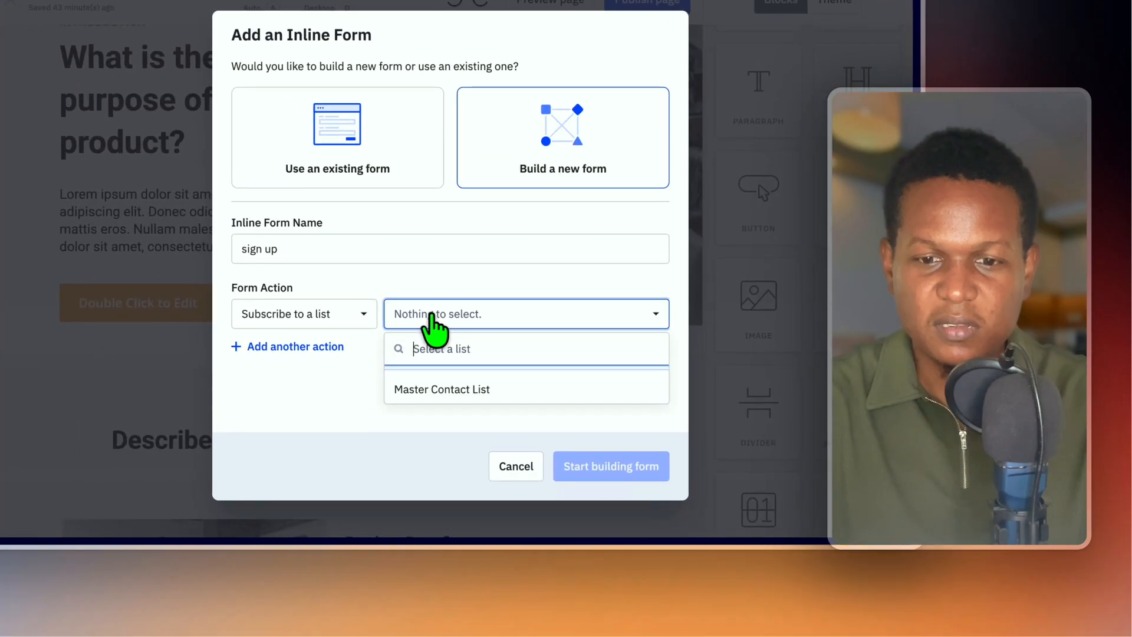
left_click(462, 393)
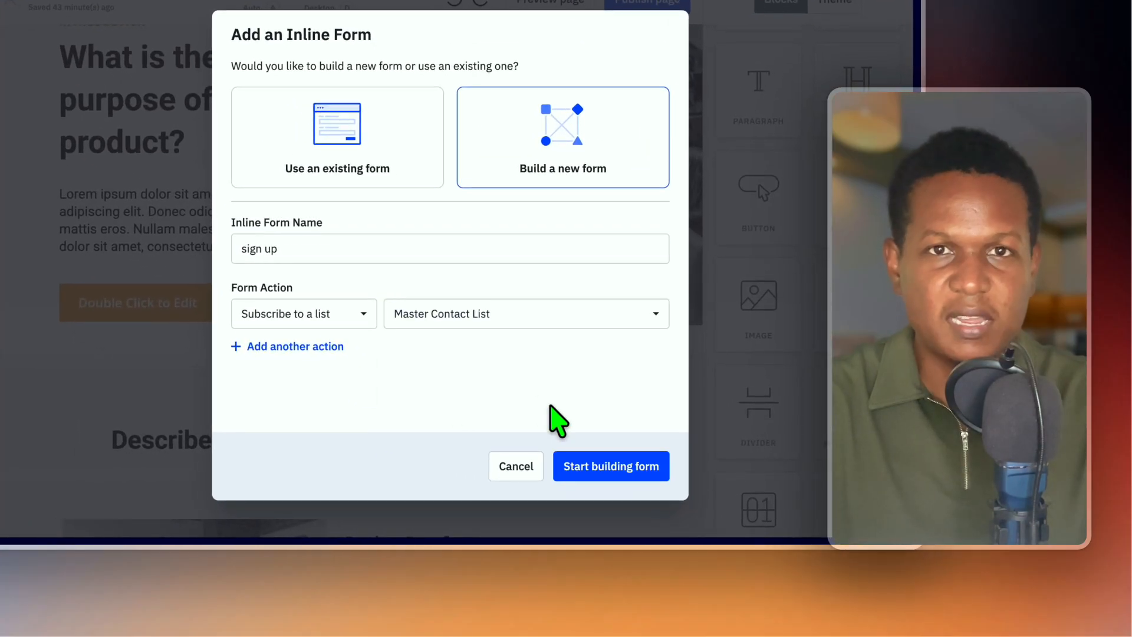
left_click(617, 466)
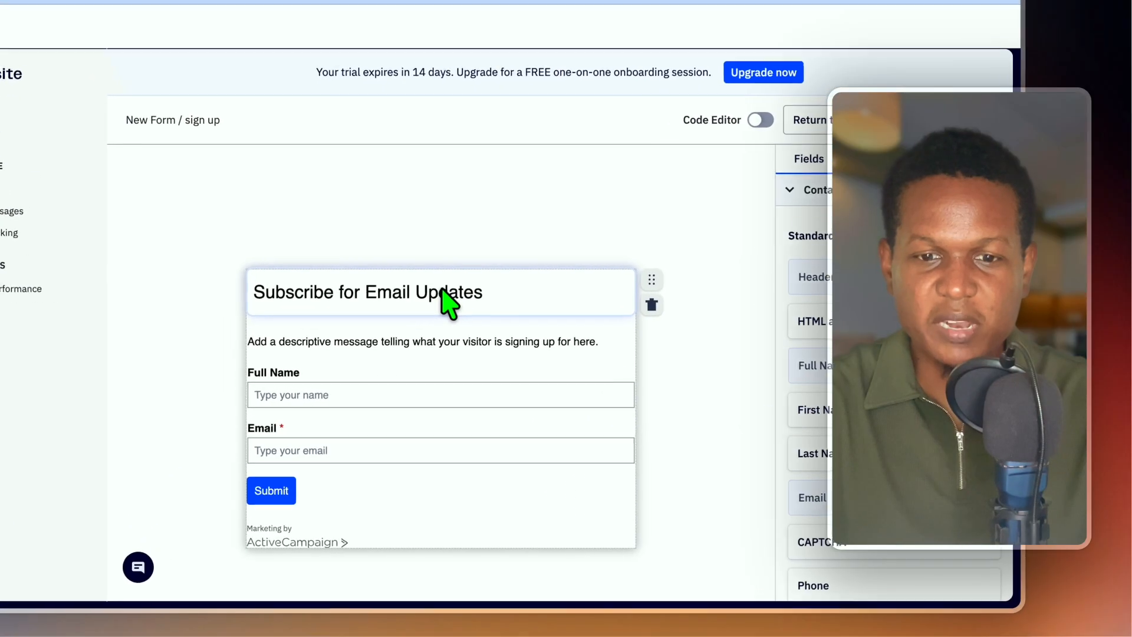
Review the header and Full Name fields, turn off ActiveCampaign branding, and add the form.
left_click(413, 330)
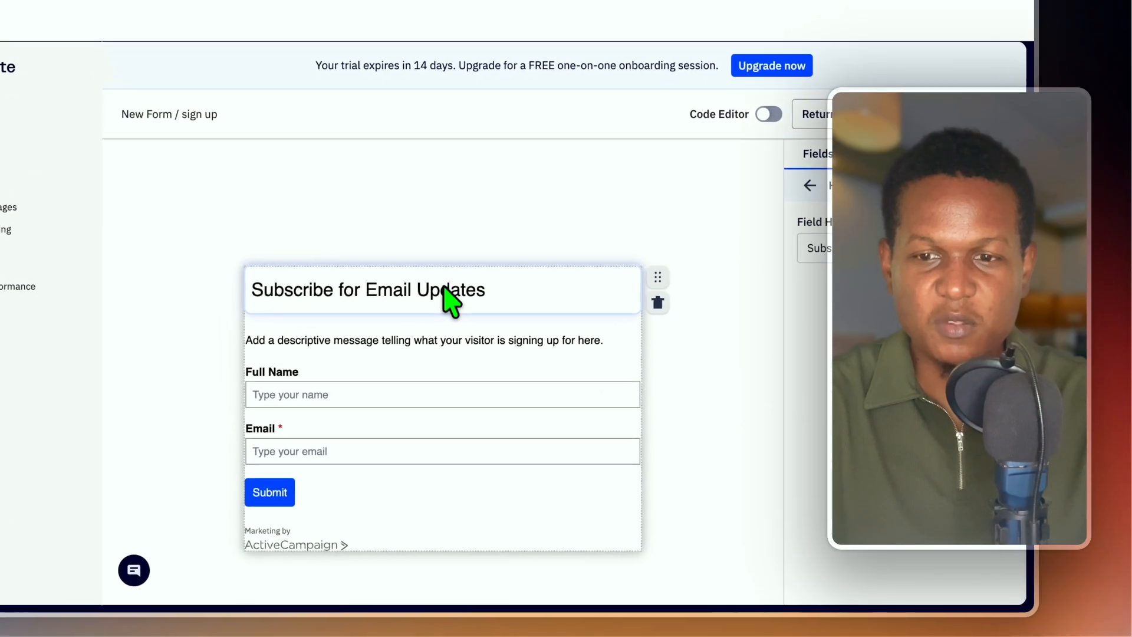
left_click(372, 390)
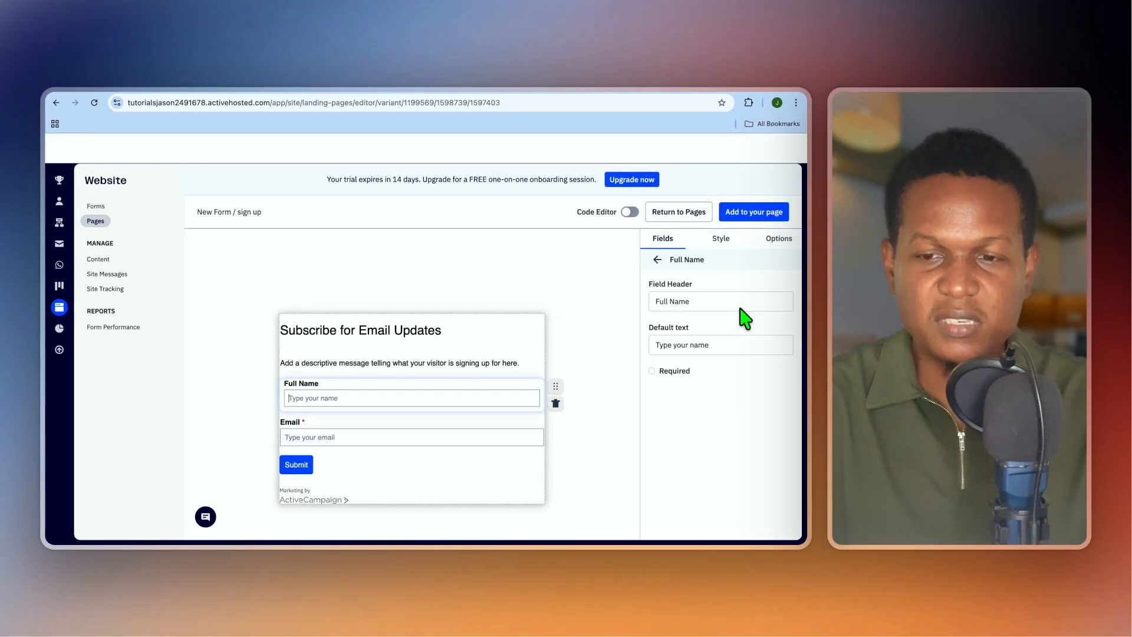
left_click(719, 239)
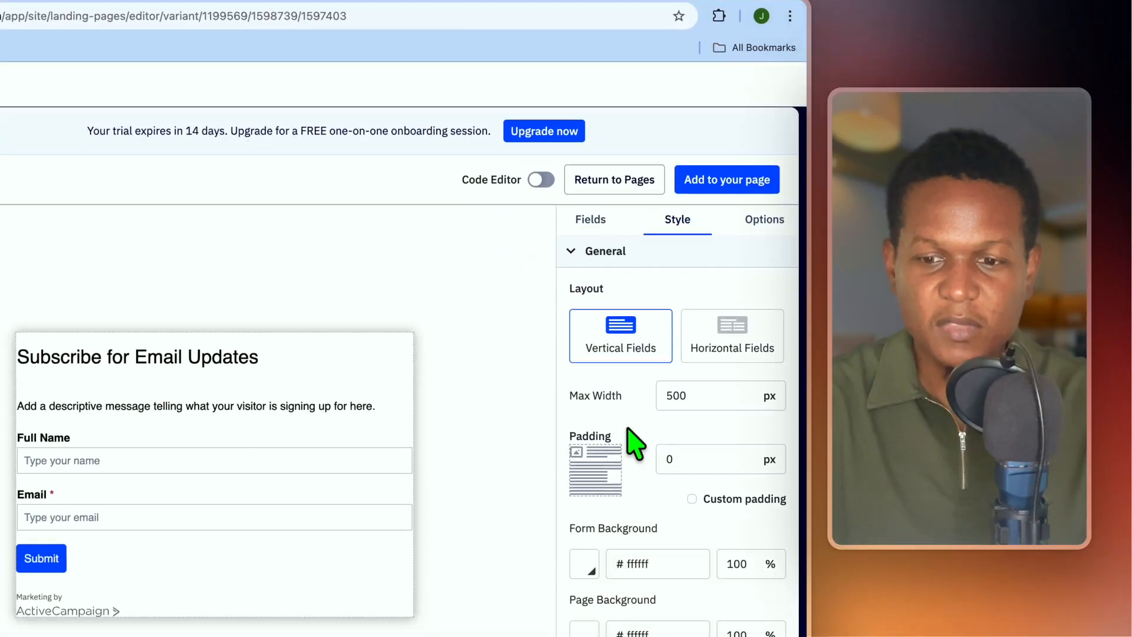
scroll(636, 444, "down", 8)
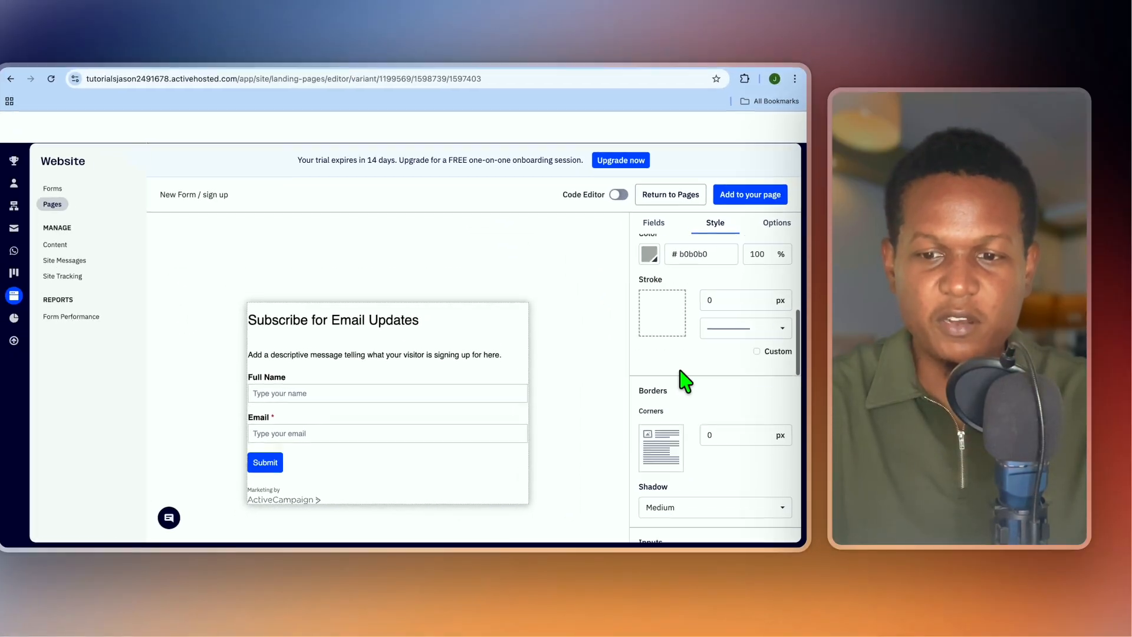
scroll(690, 386, "down", 6)
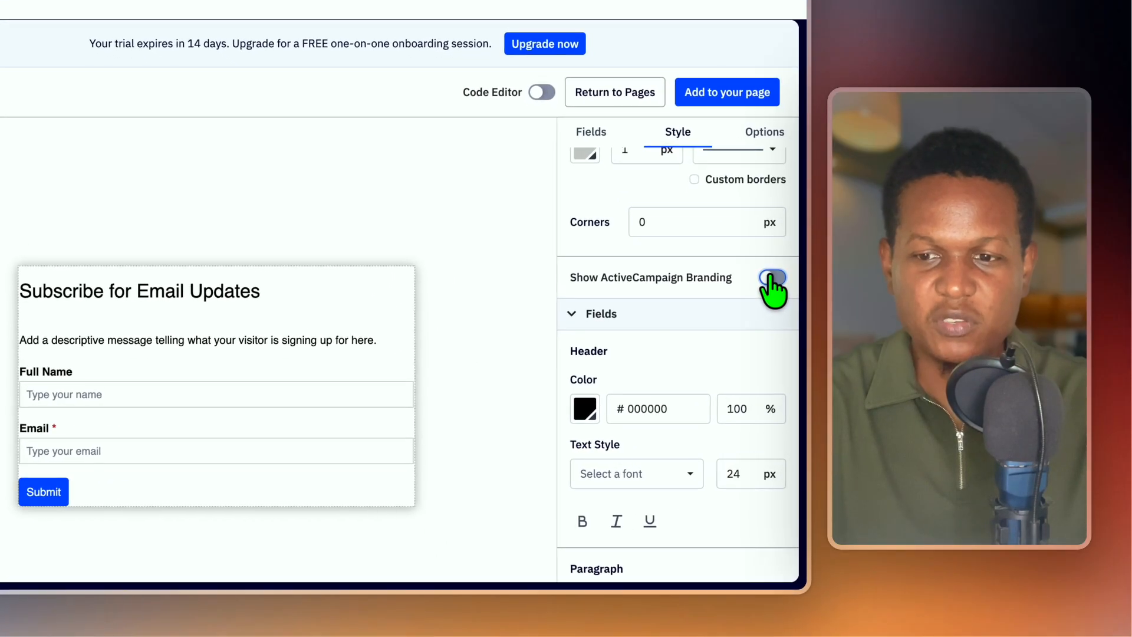
left_click(780, 336)
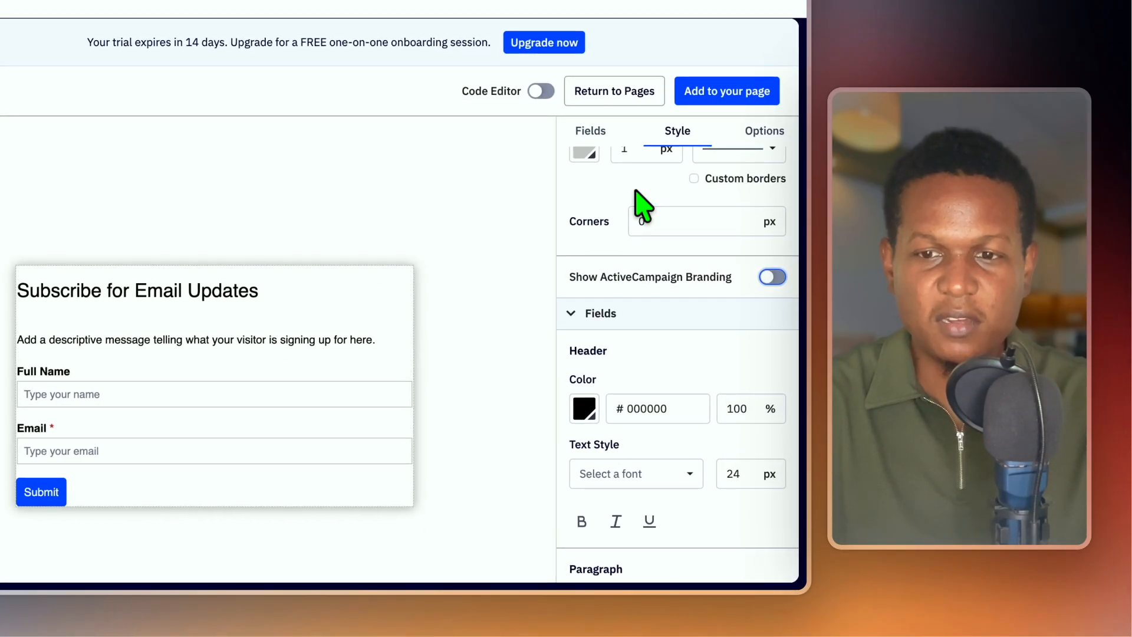
left_click(726, 91)
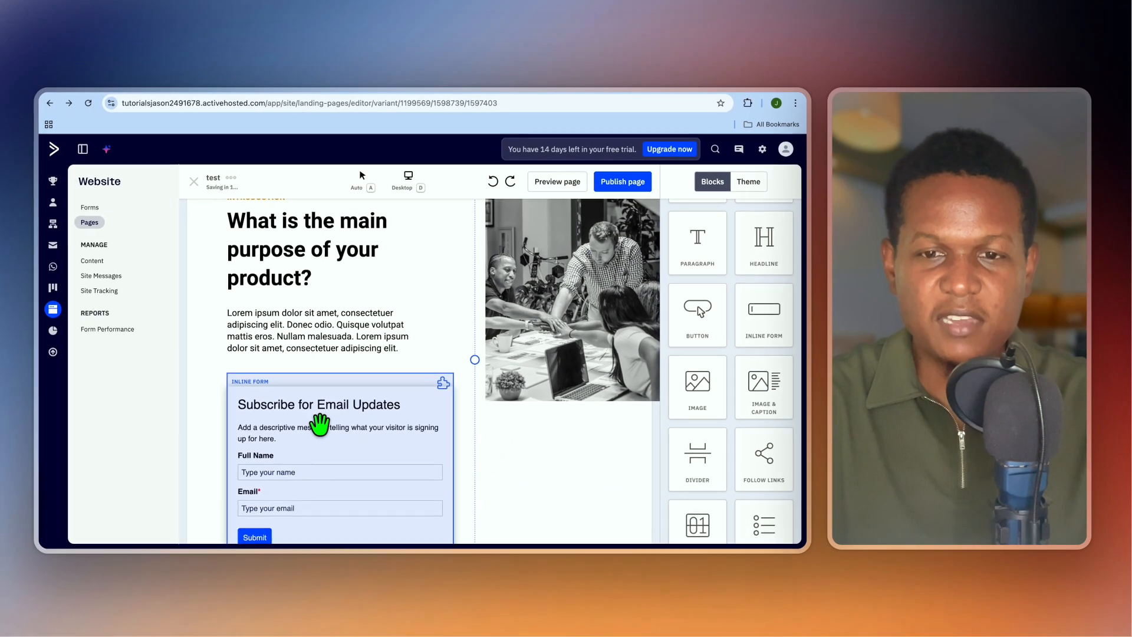
Publish the 'test' landing page at ac-page.com/test and dismiss the success notice.
scroll(321, 422, "down", 2)
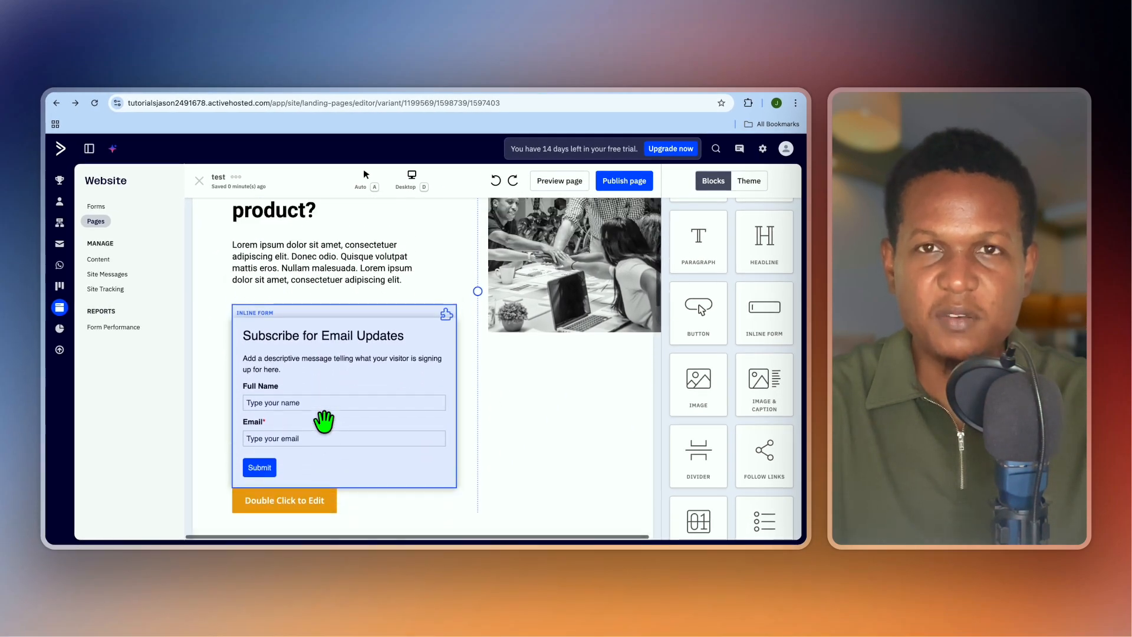
scroll(323, 413, "up", 3)
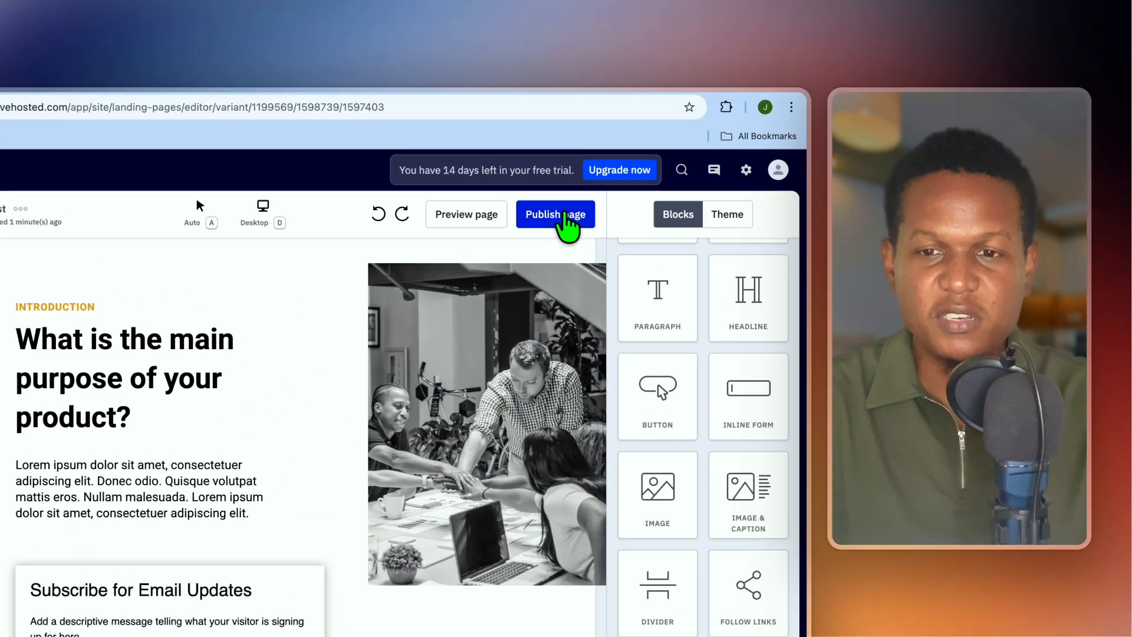
left_click(629, 183)
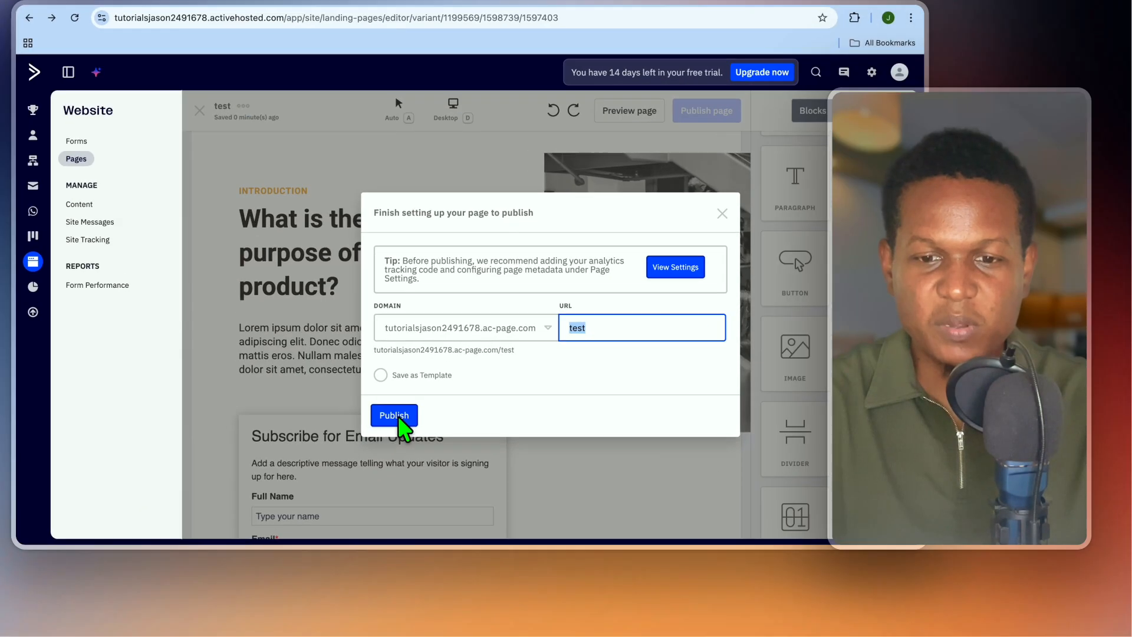
left_click(362, 436)
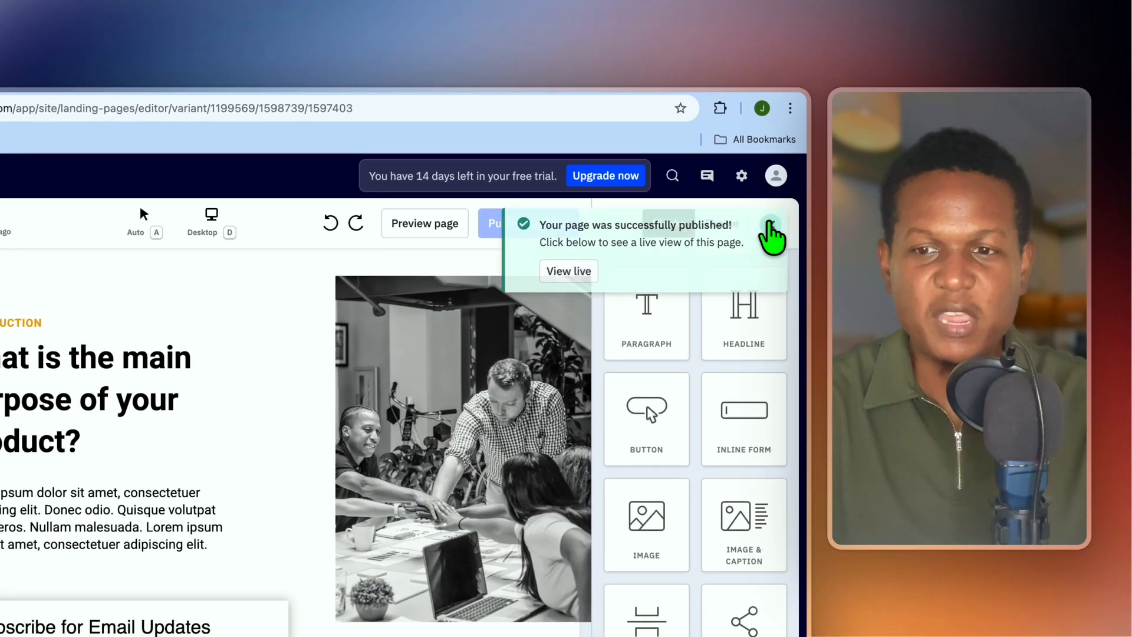
left_click(779, 182)
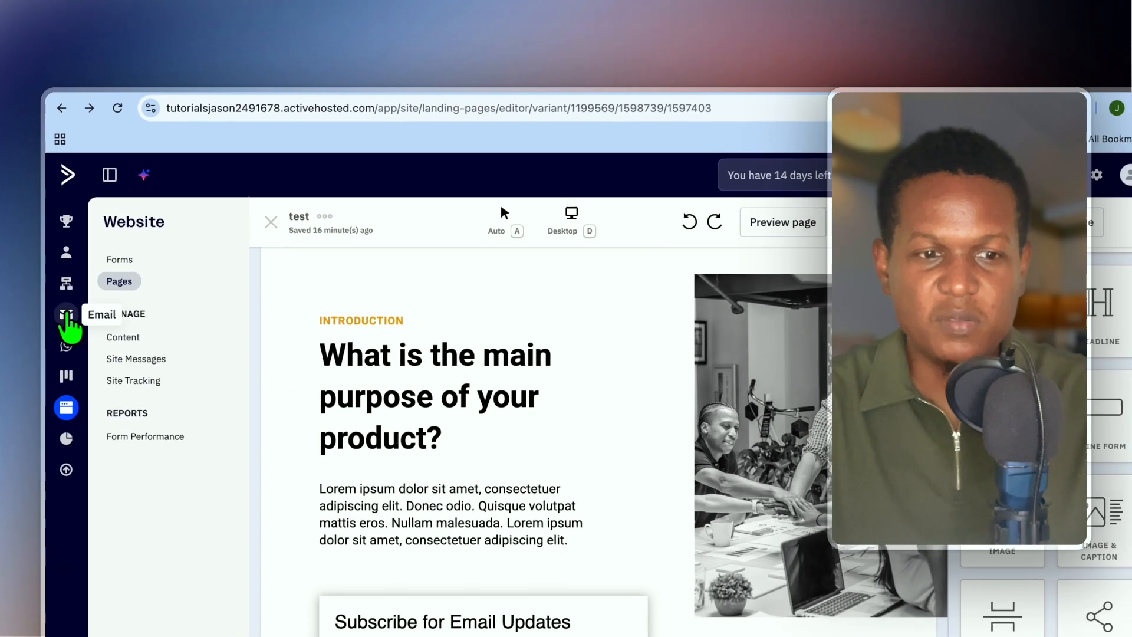
Begin a new campaign from the Email area and choose the Automated campaign type.
left_click(60, 244)
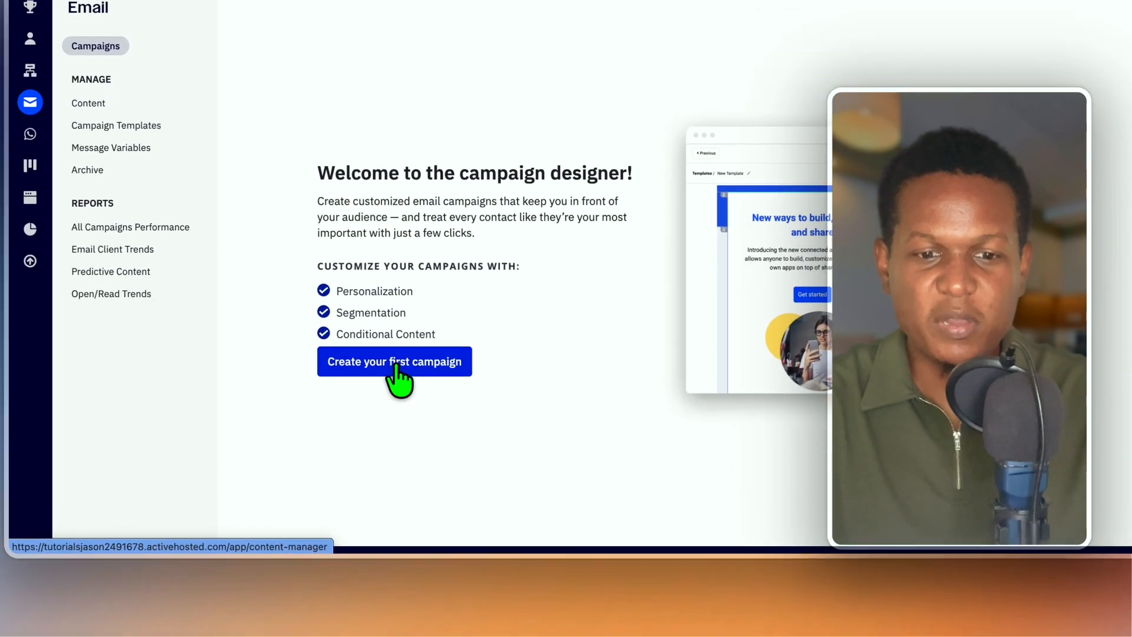
left_click(433, 583)
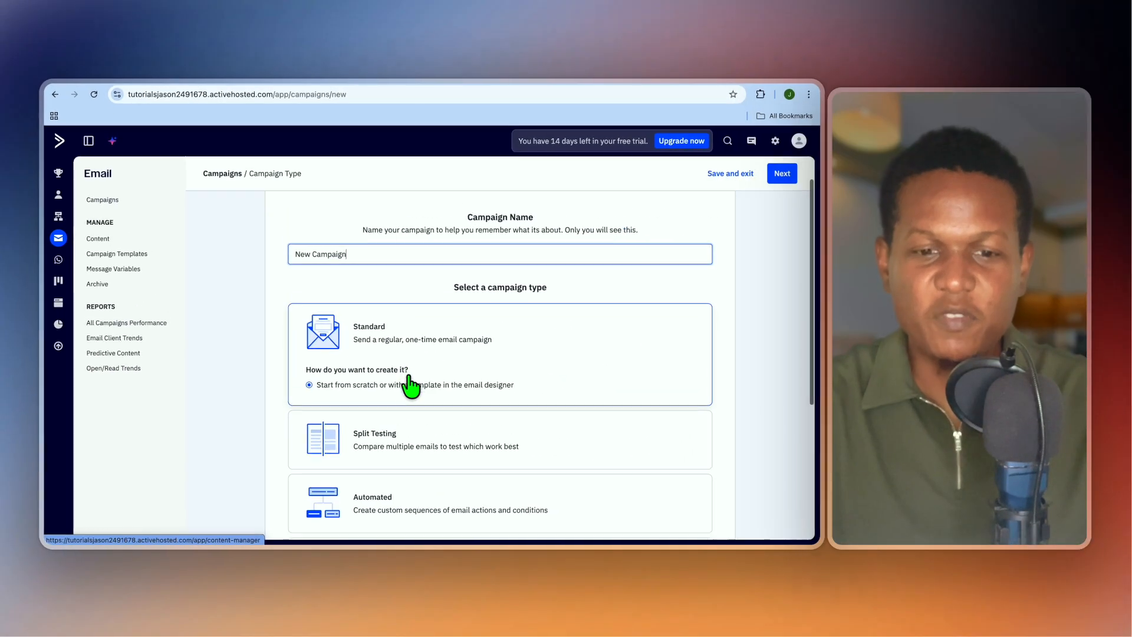
scroll(546, 304, "down", 2)
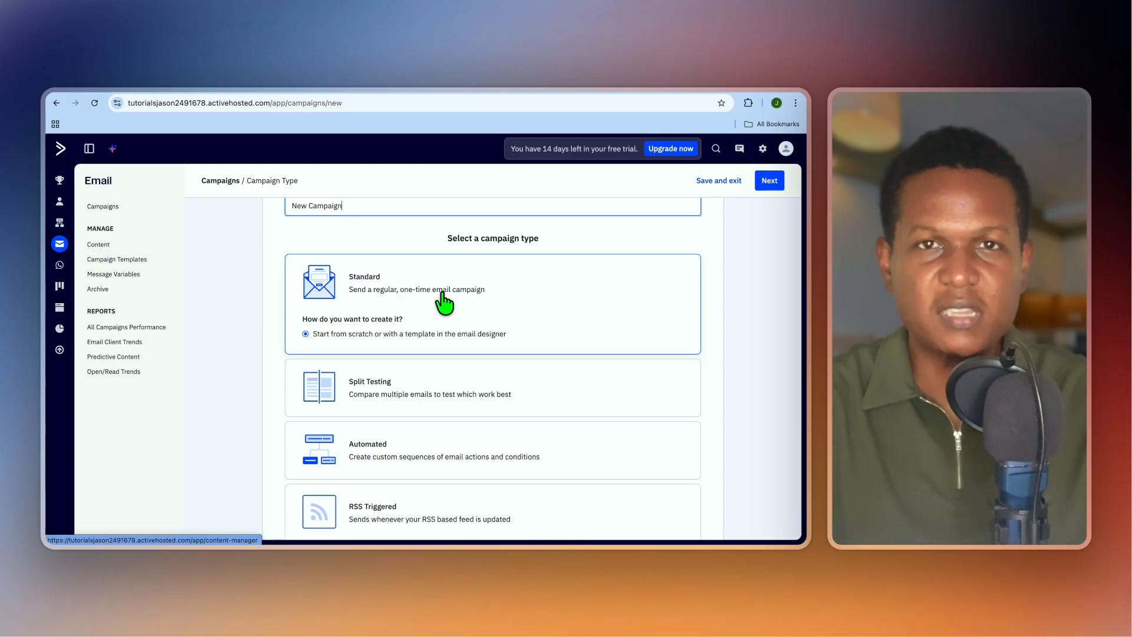
scroll(443, 302, "down", 2)
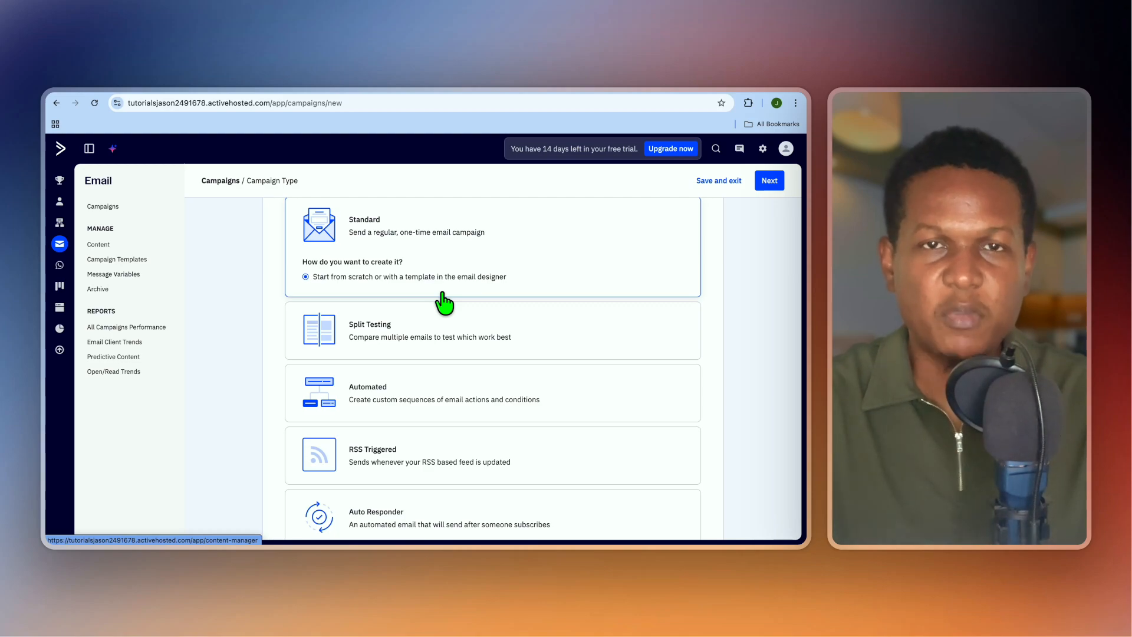
scroll(440, 352, "down", 2)
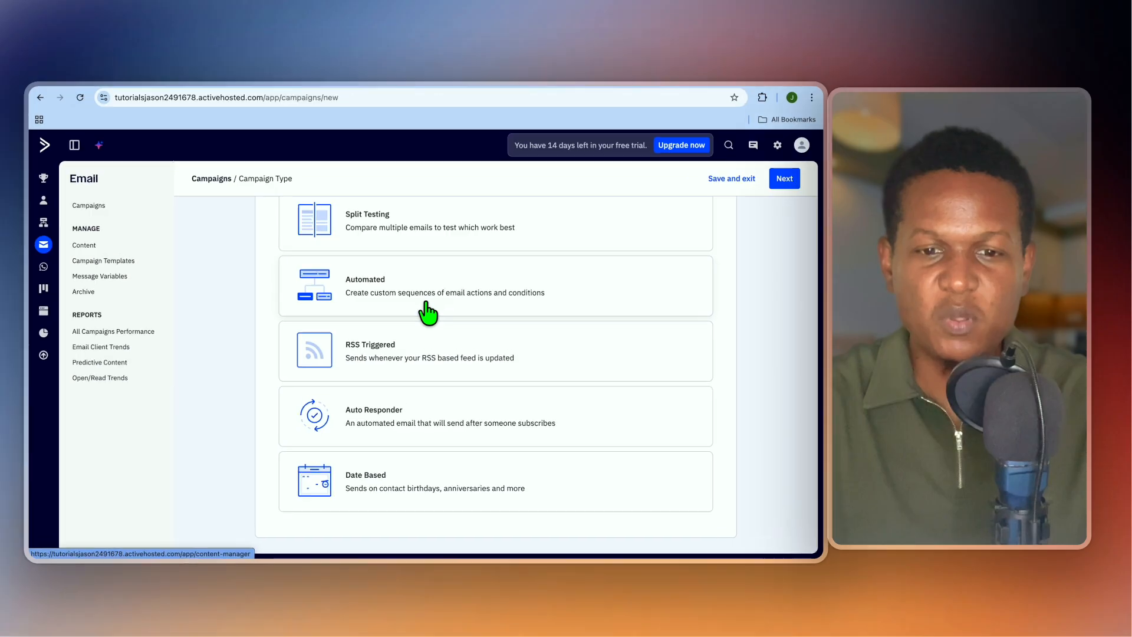
left_click(429, 313)
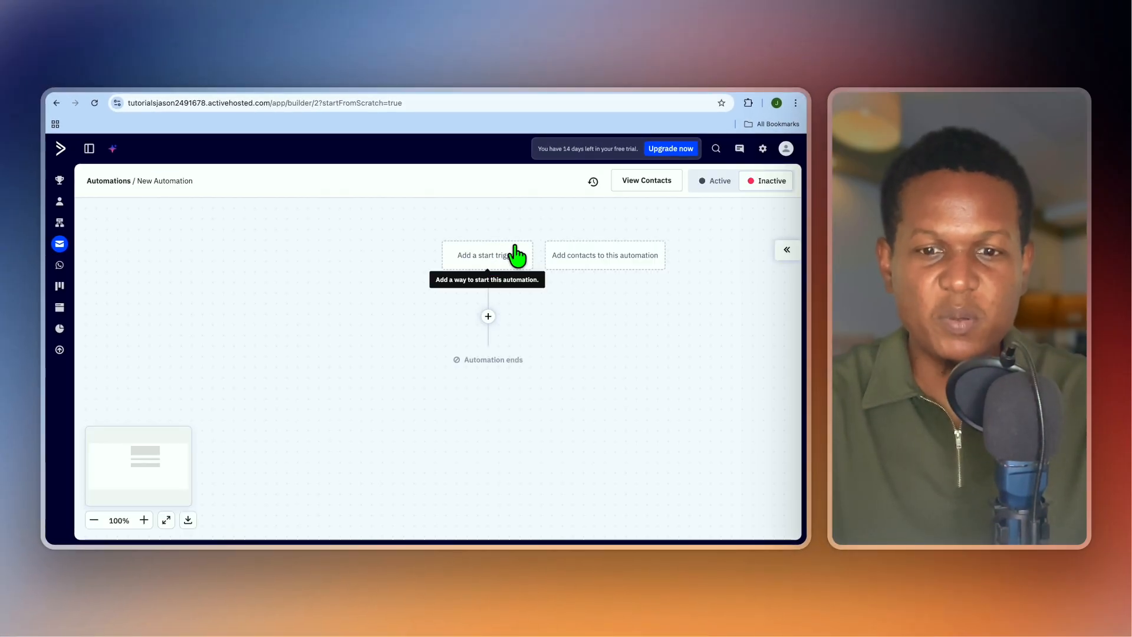
Start the automation when a contact subscribes to the Master Contact List.
left_click(517, 256)
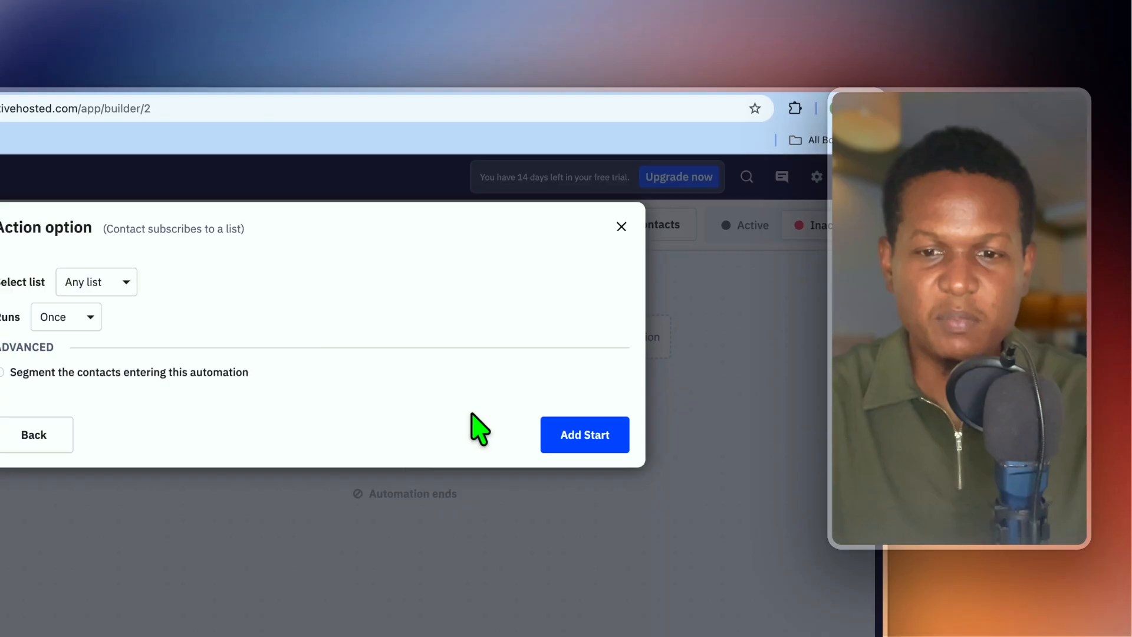
left_click(118, 282)
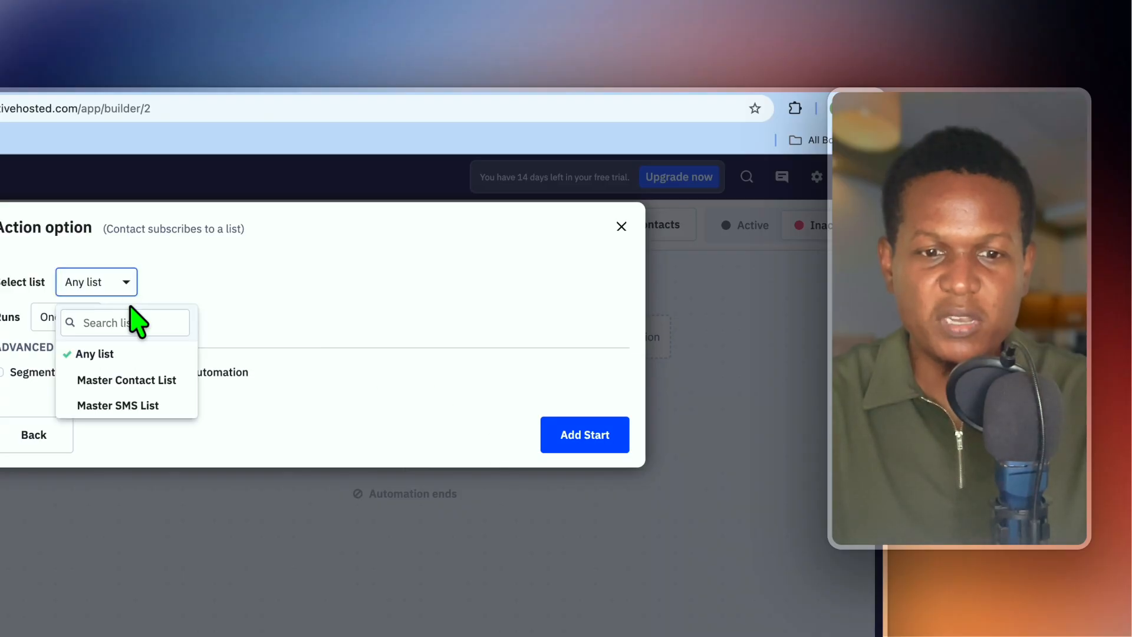
left_click(151, 379)
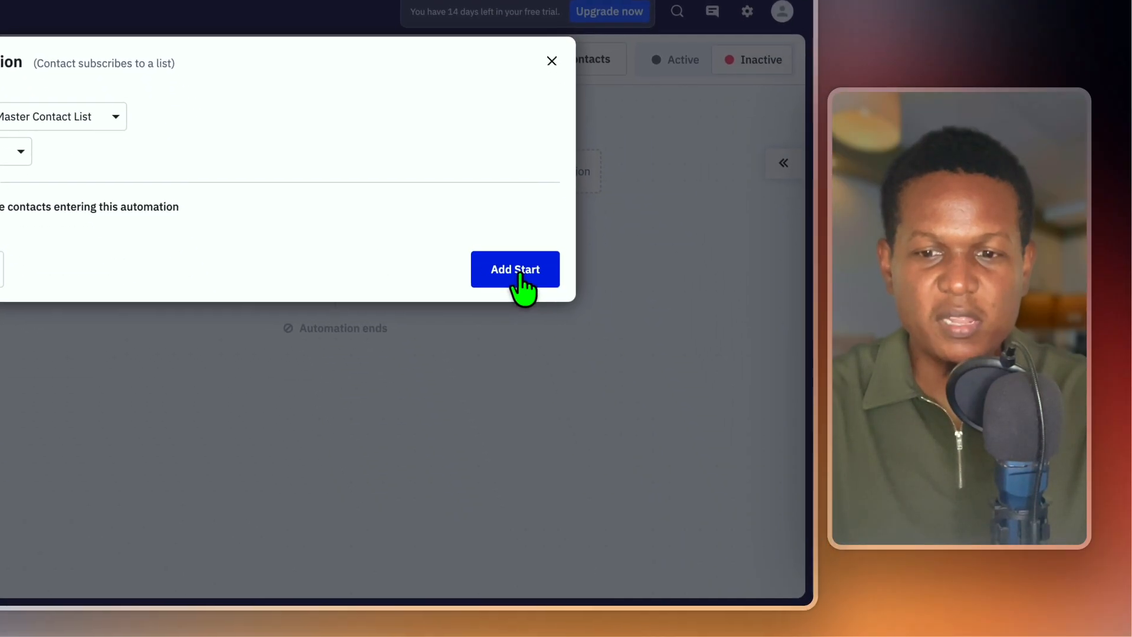
left_click(519, 272)
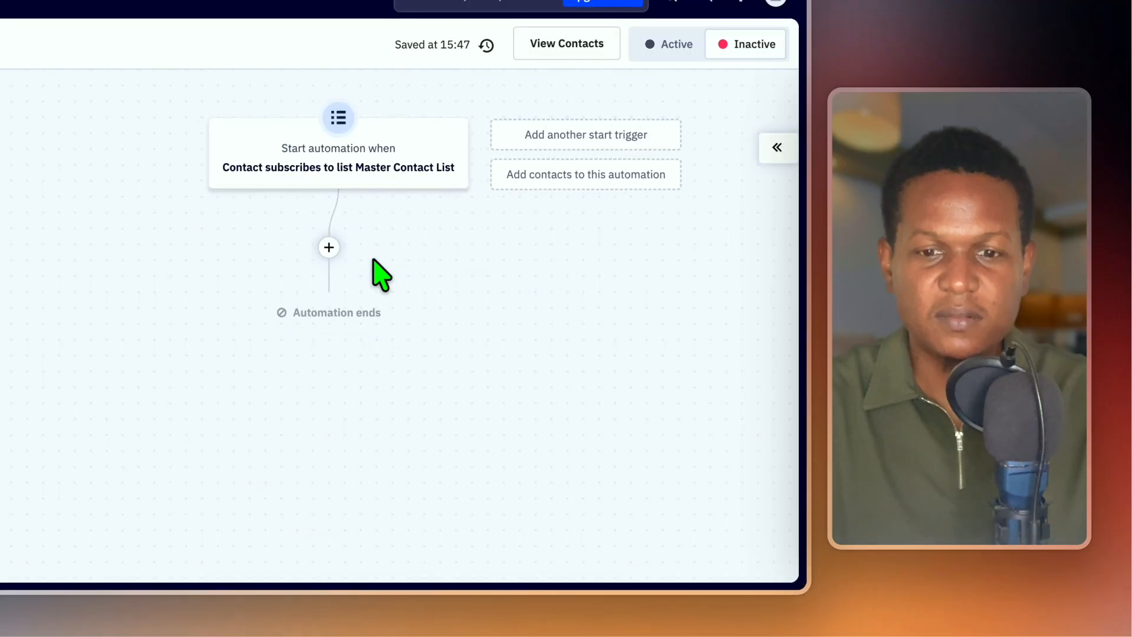
left_click(329, 259)
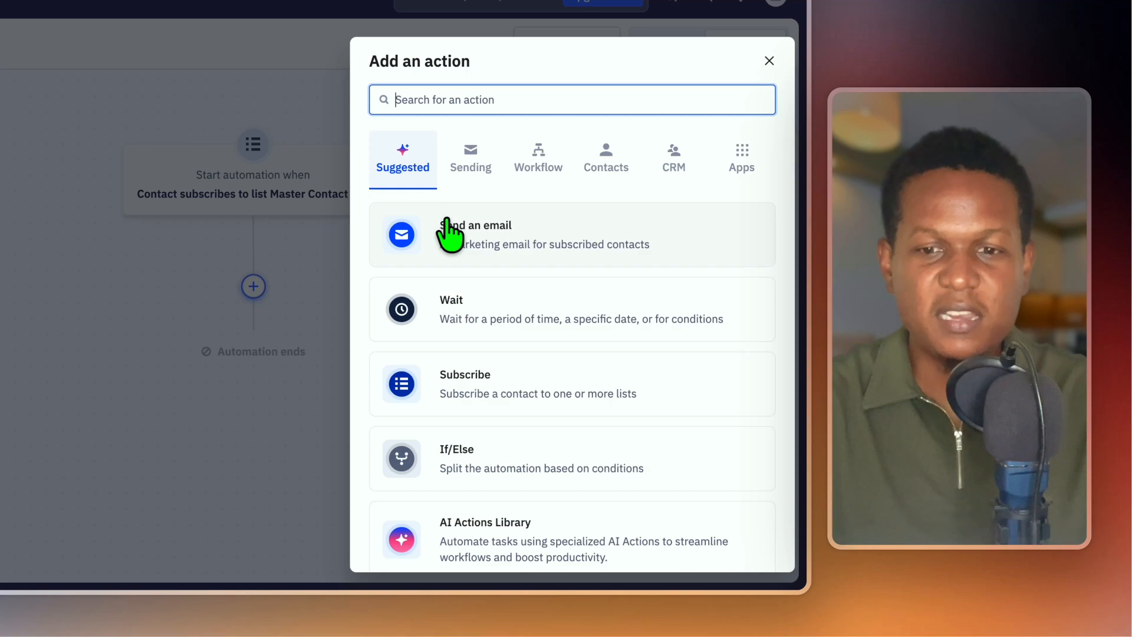
Add a Send an email step using a new email from the designed Welcome Email template.
left_click(513, 233)
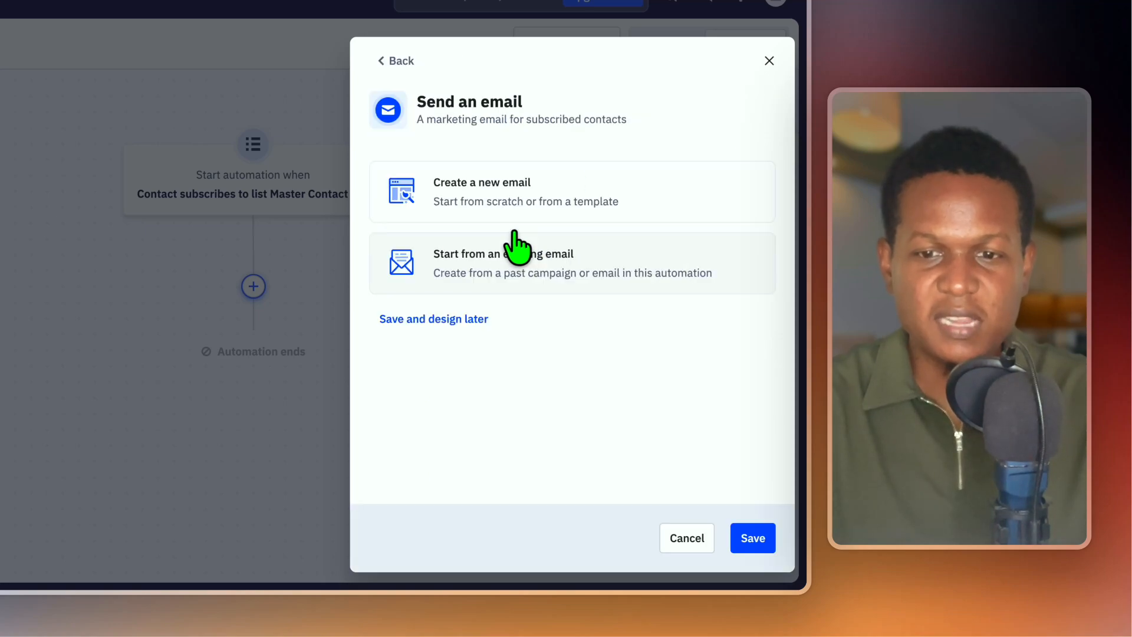
left_click(523, 183)
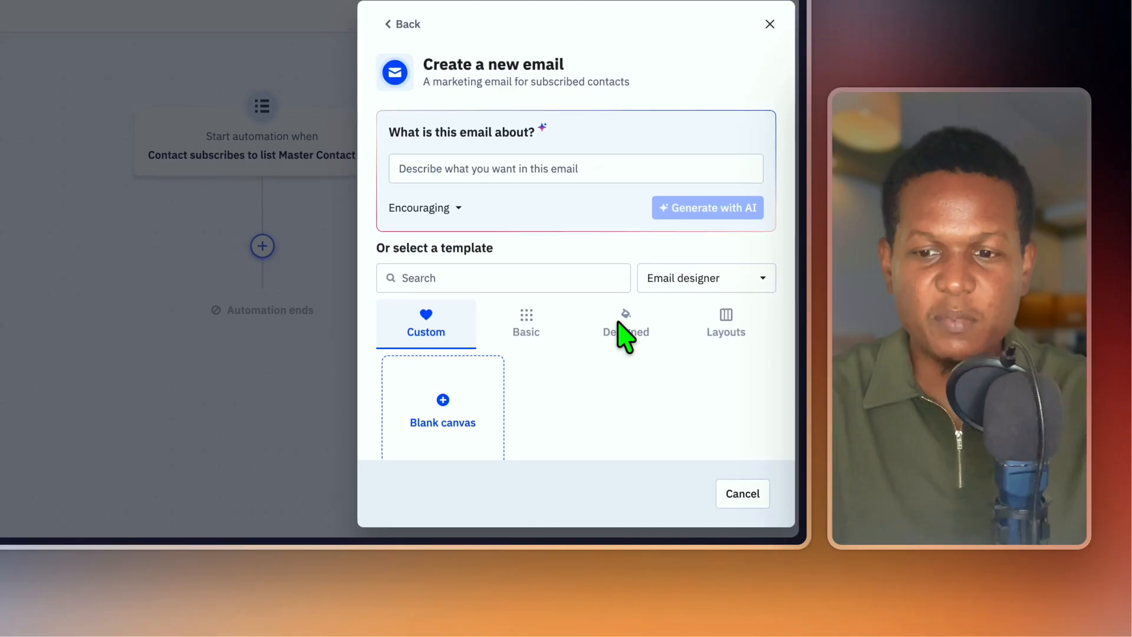
left_click(685, 394)
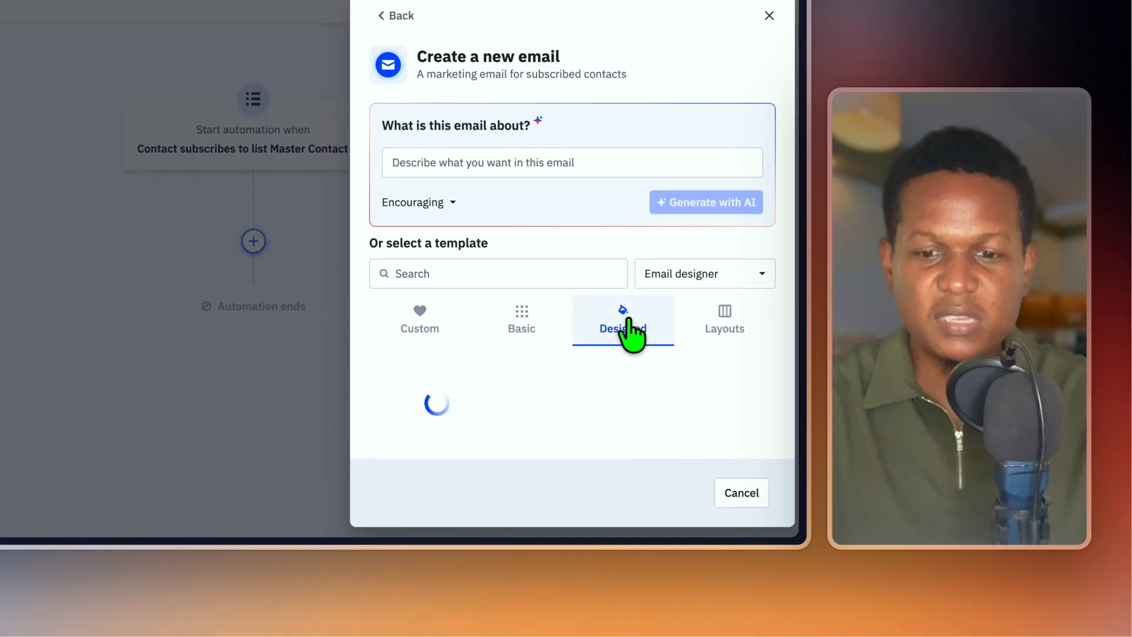
scroll(630, 333, "down", 3)
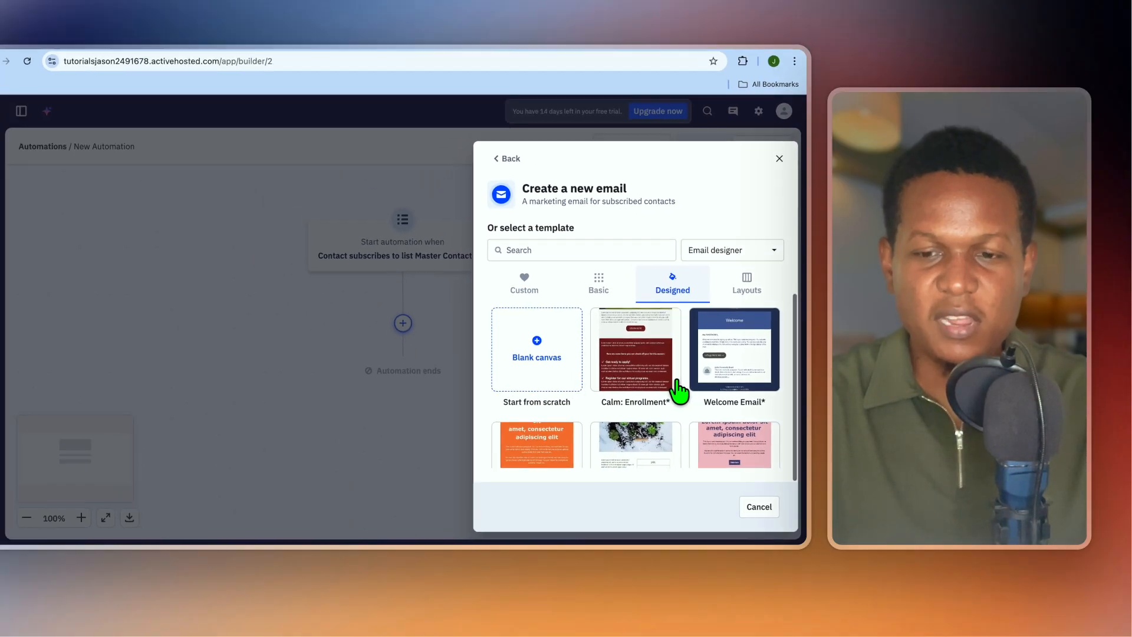
scroll(687, 405, "down", 1)
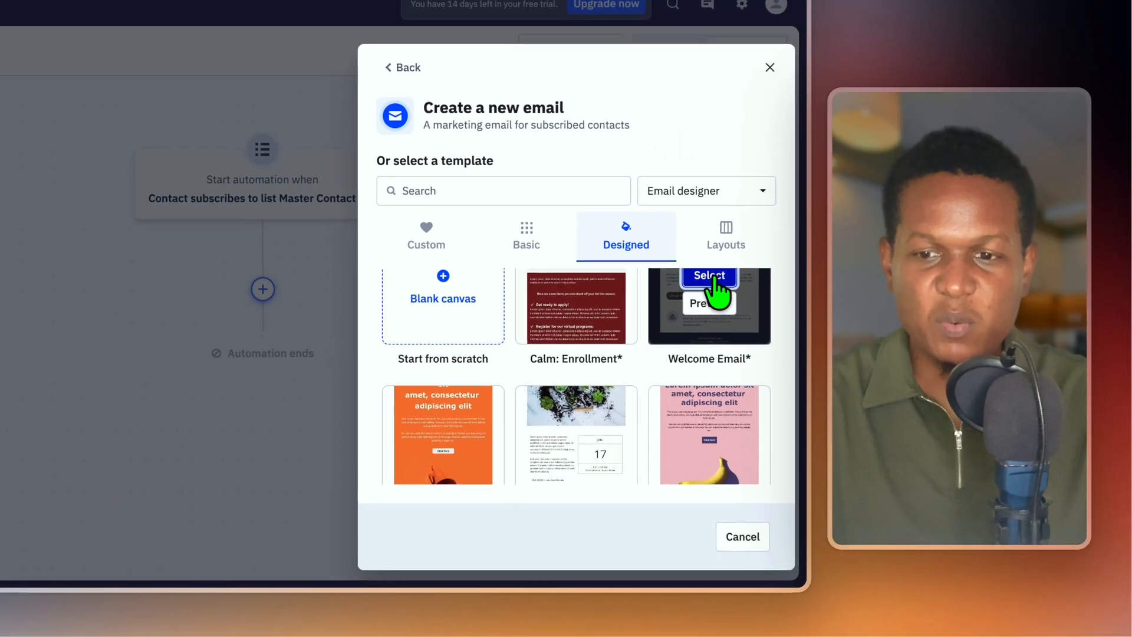
left_click(742, 333)
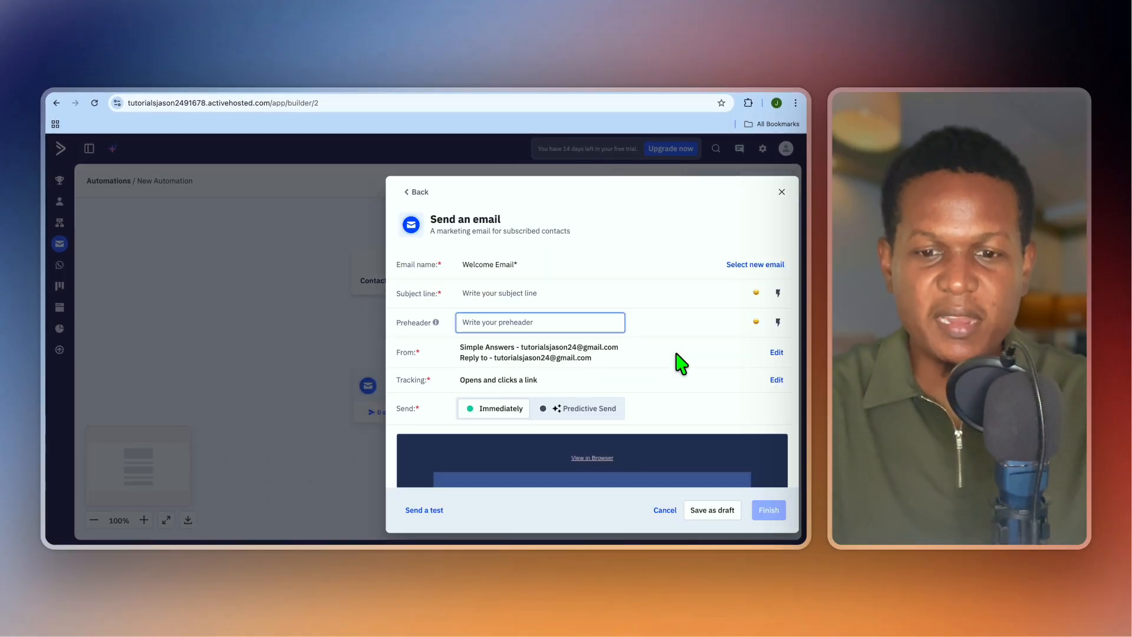
Insert the Contact > First Name personalization tag into the Welcome Email preheader.
scroll(634, 427, "down", 2)
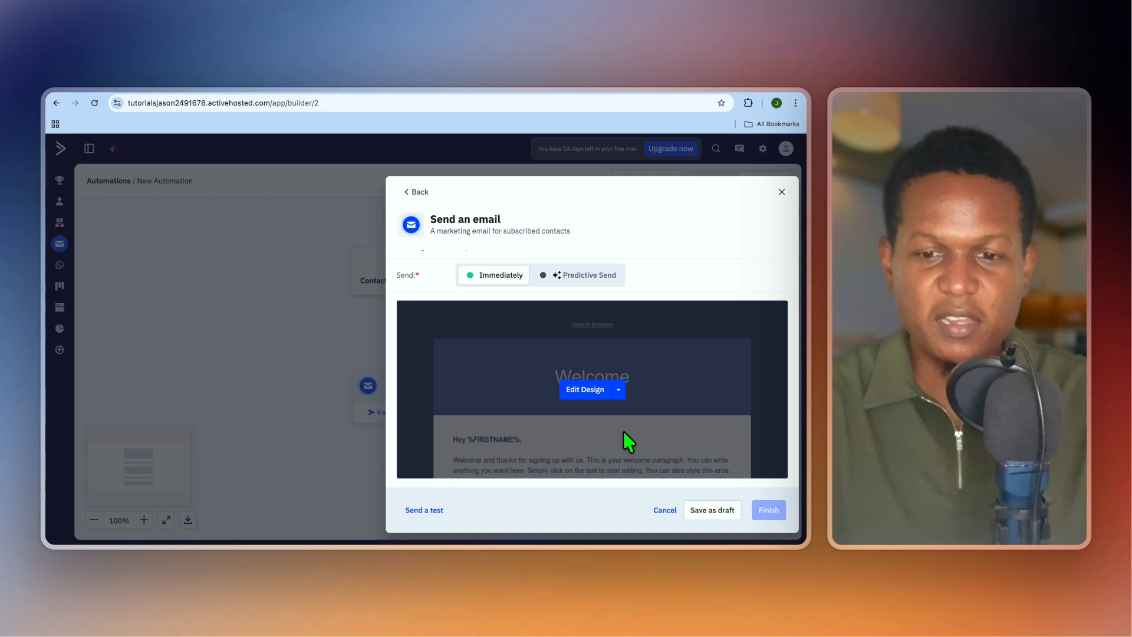
scroll(614, 403, "up", 2)
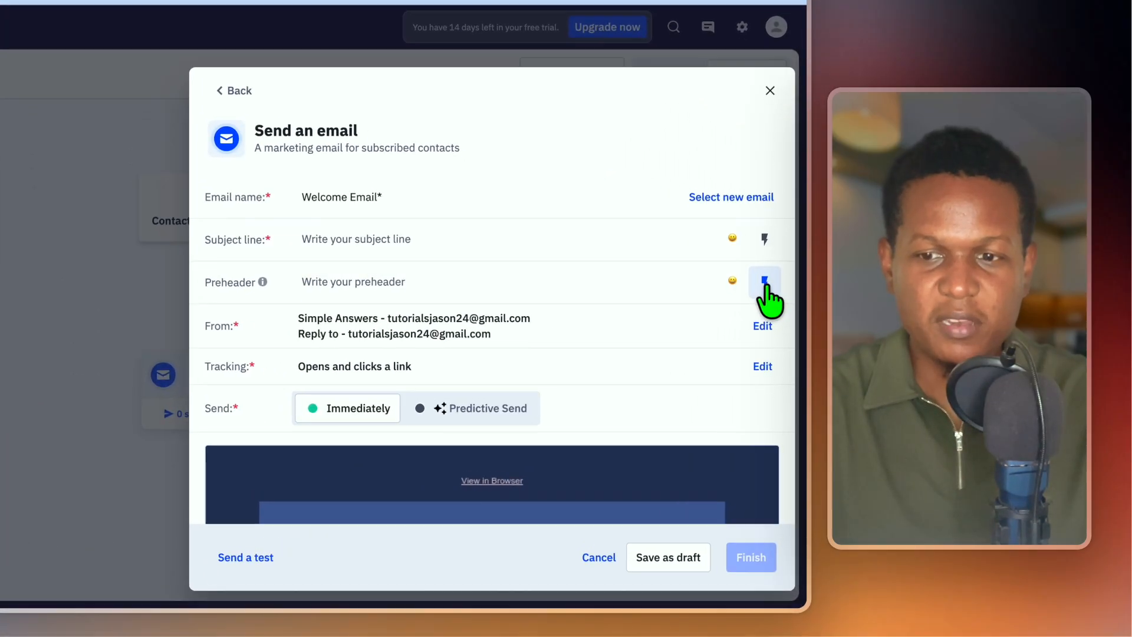
left_click(778, 322)
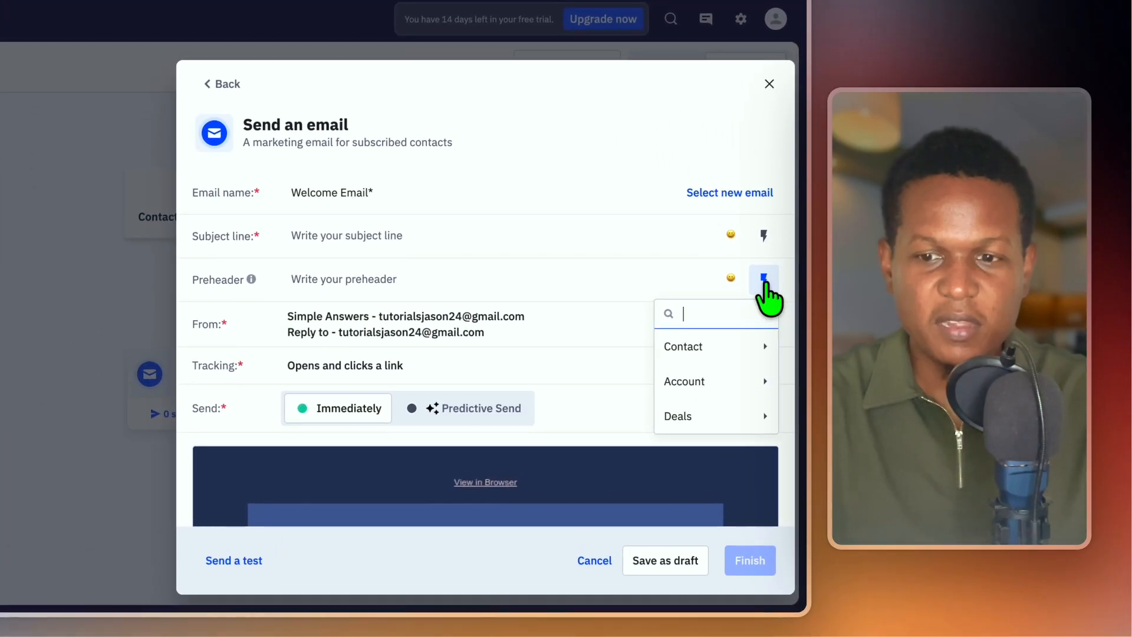
left_click(720, 360)
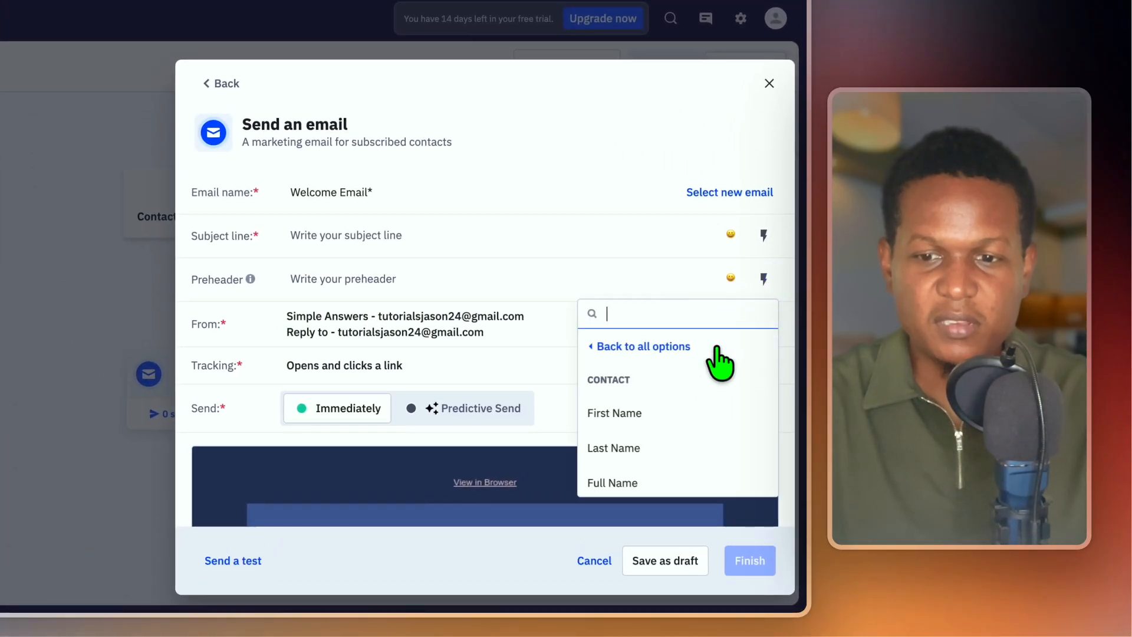
left_click(650, 421)
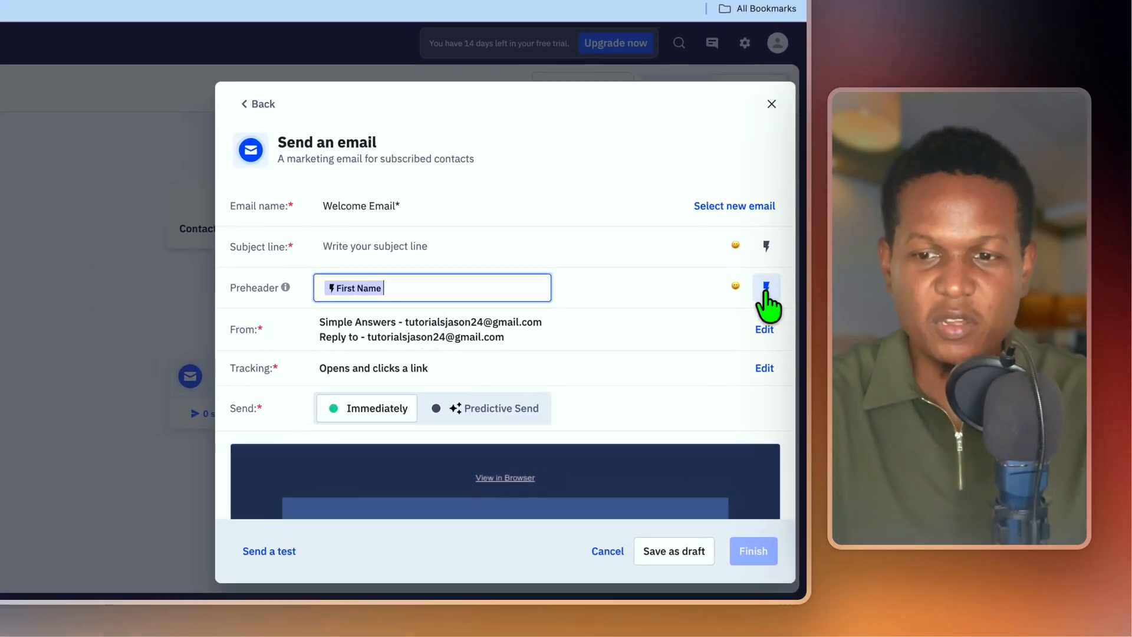
left_click(777, 322)
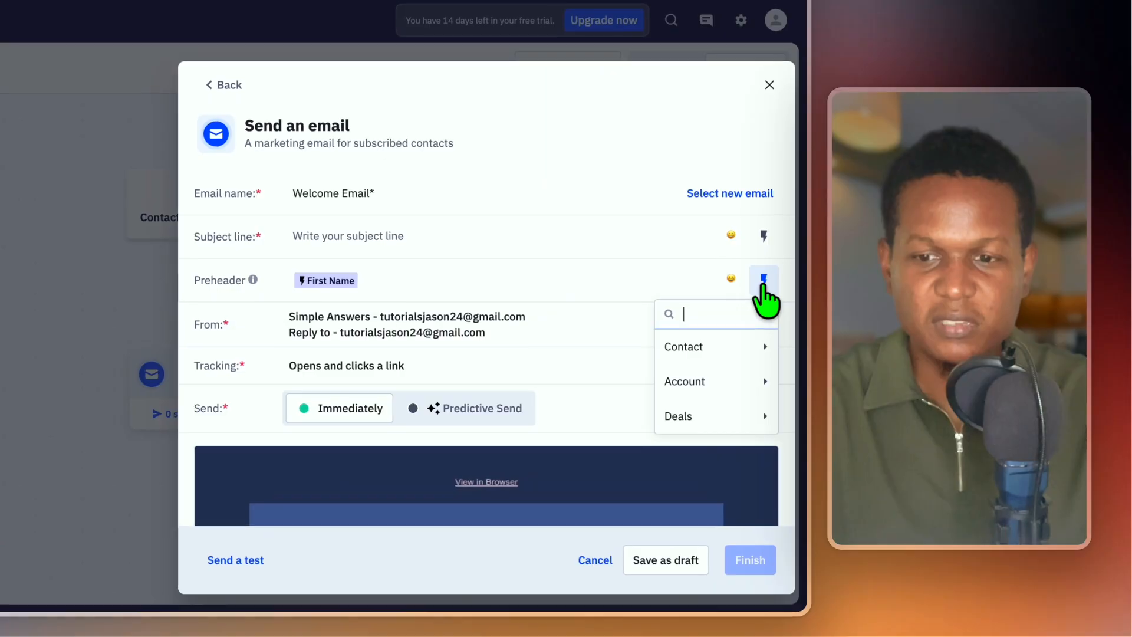
left_click(724, 349)
scroll(688, 423, "down", 1)
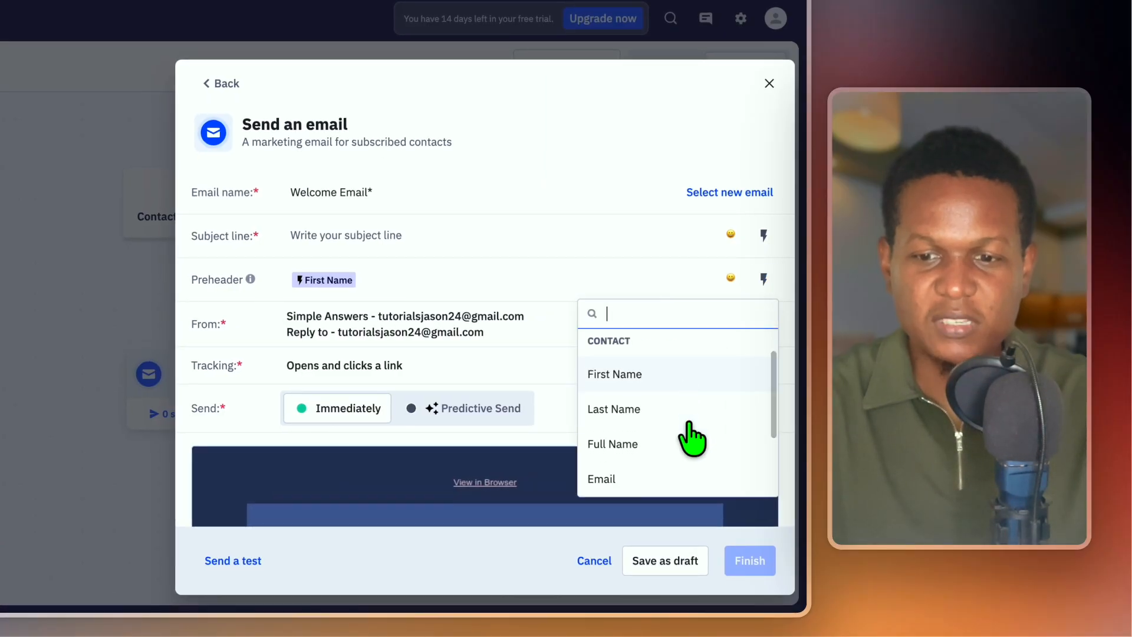
left_click(592, 297)
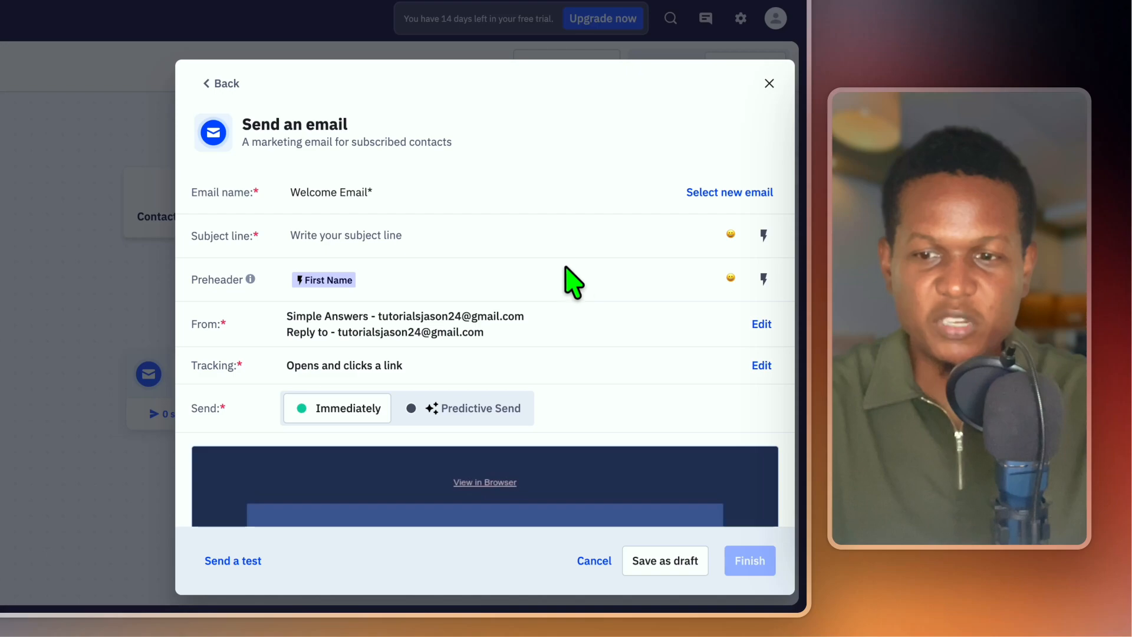
left_click(526, 230)
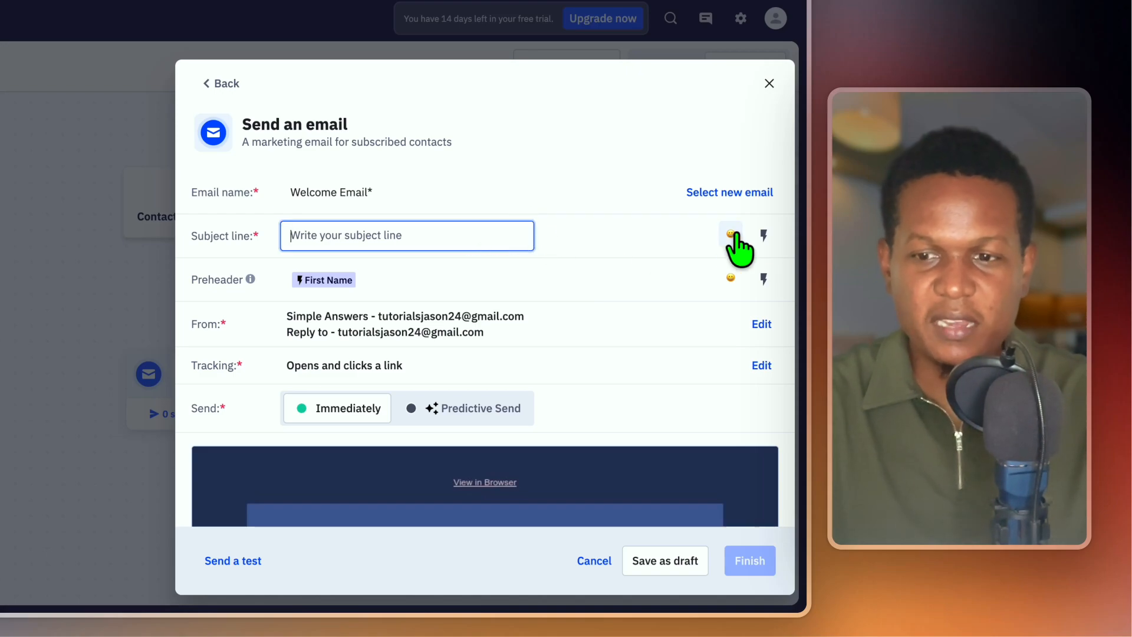
Insert the Contact > Job Title tag into the Welcome Email subject line and finish the step.
left_click(764, 235)
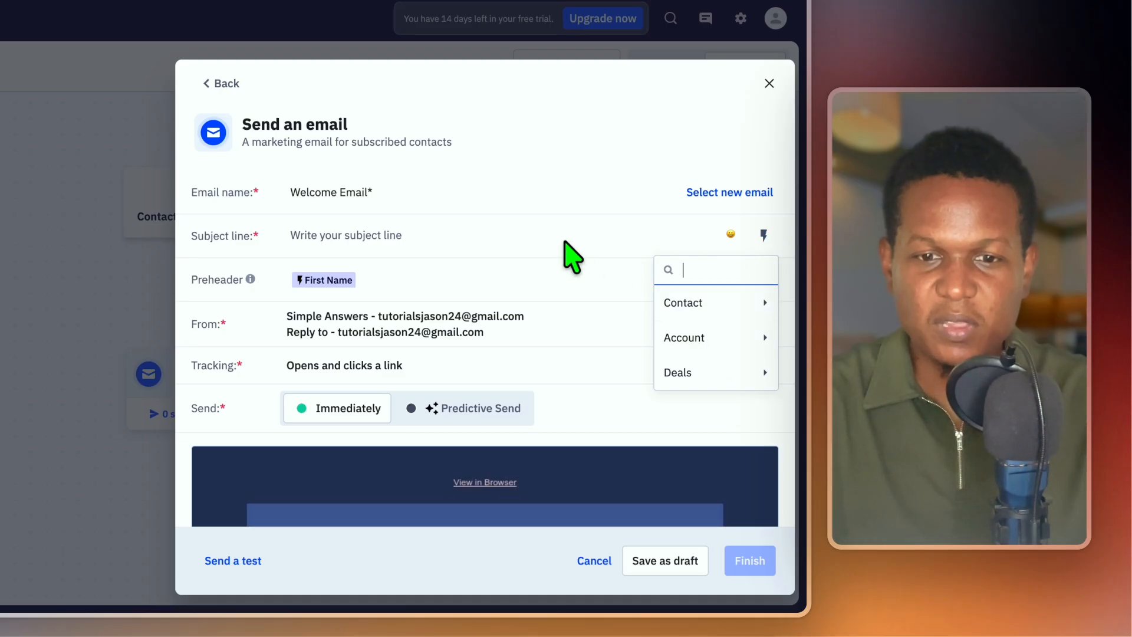
left_click(437, 223)
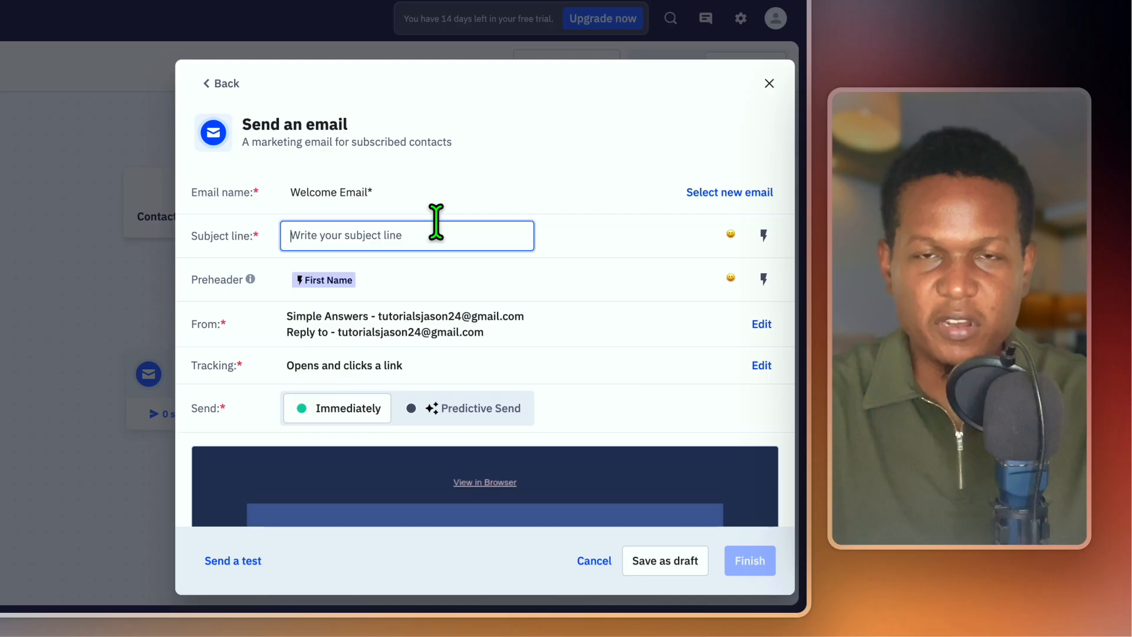
left_click(764, 236)
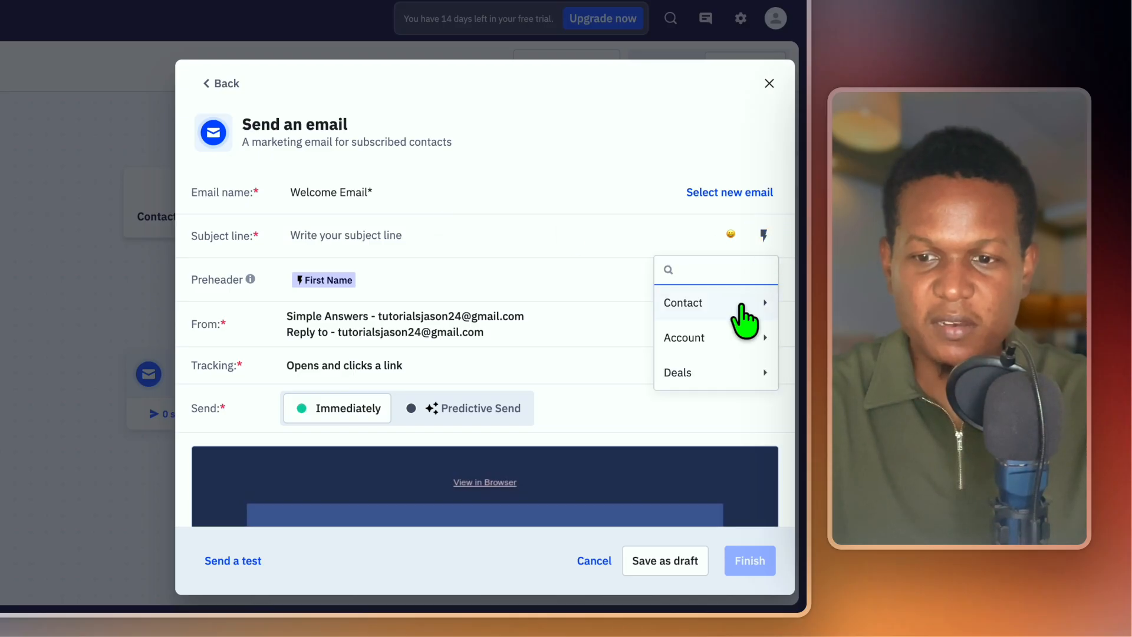
left_click(722, 371)
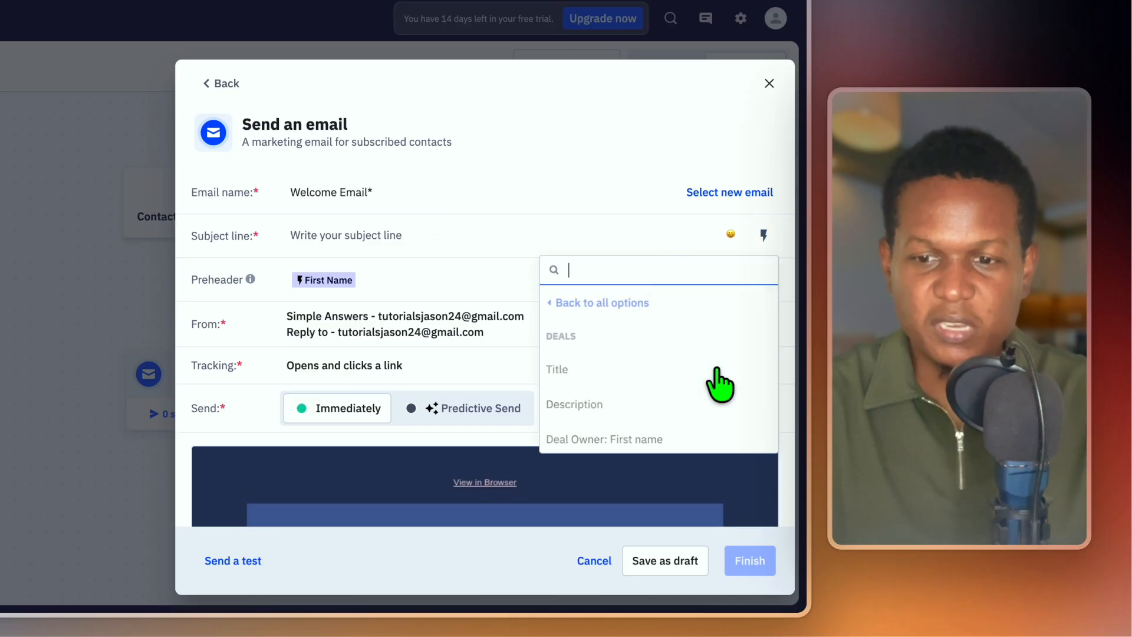
left_click(574, 302)
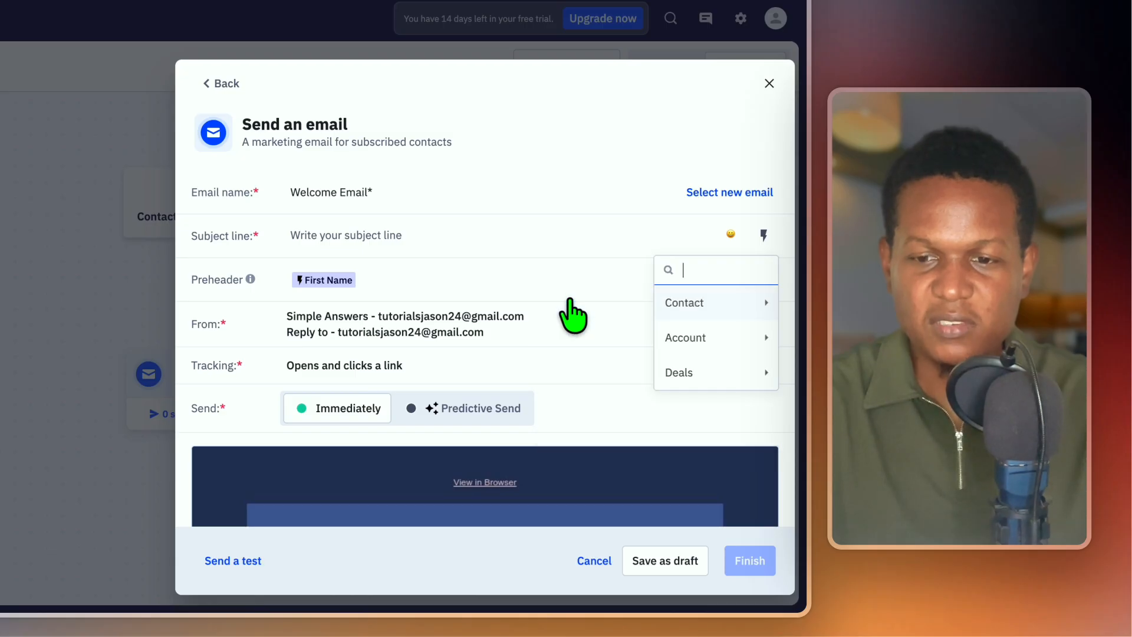
left_click(729, 306)
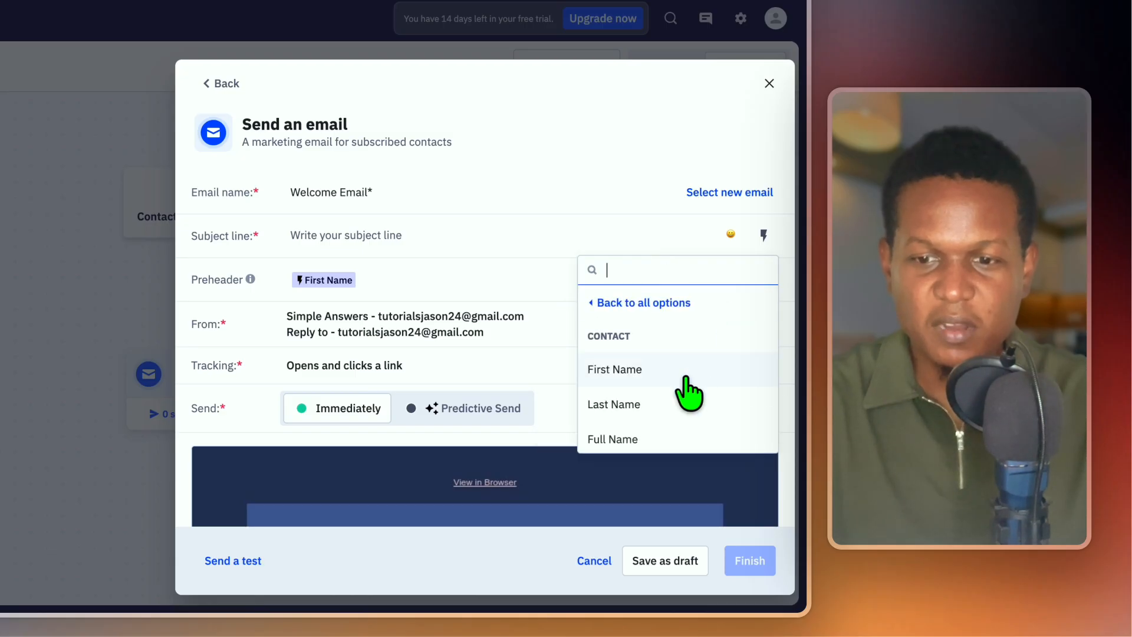
scroll(678, 420, "down", 1)
scroll(680, 422, "down", 2)
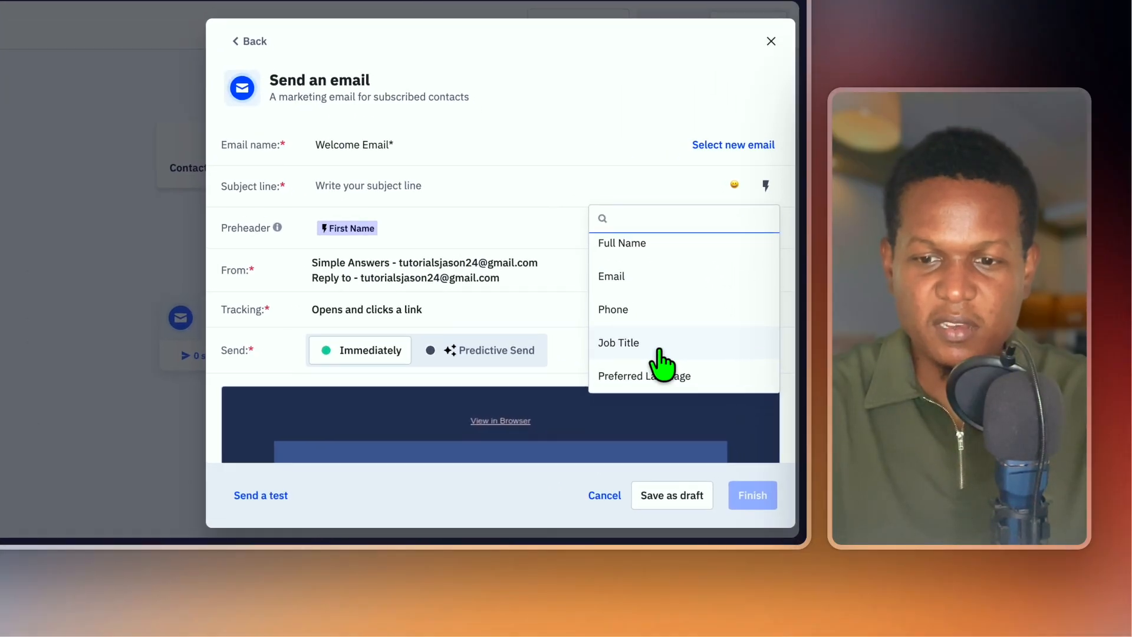
left_click(720, 406)
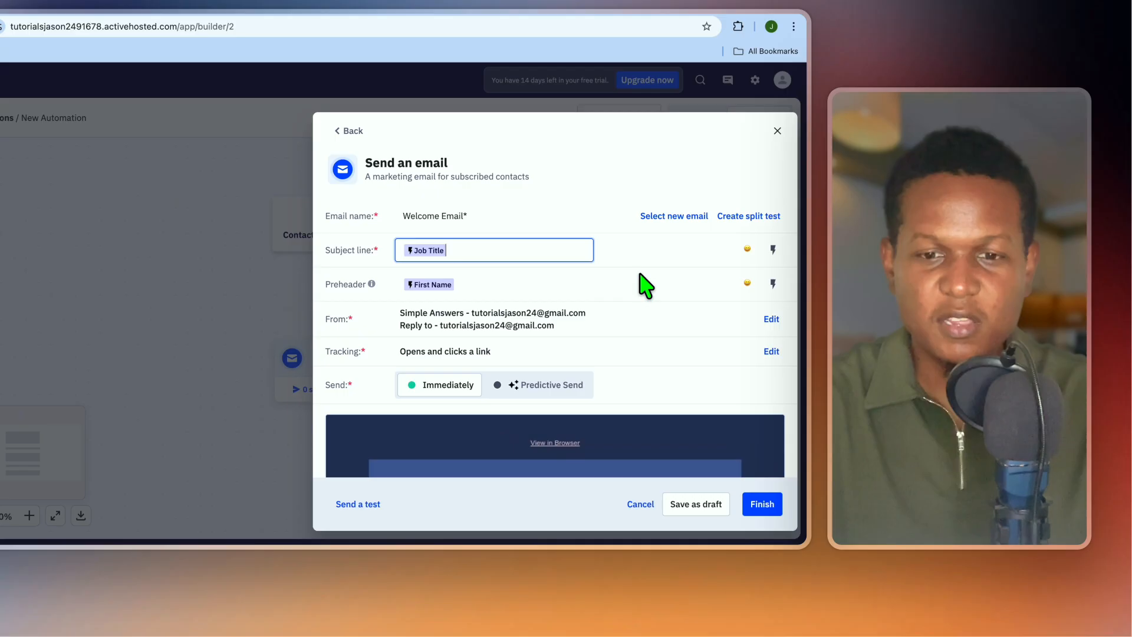
scroll(596, 210, "down", 4)
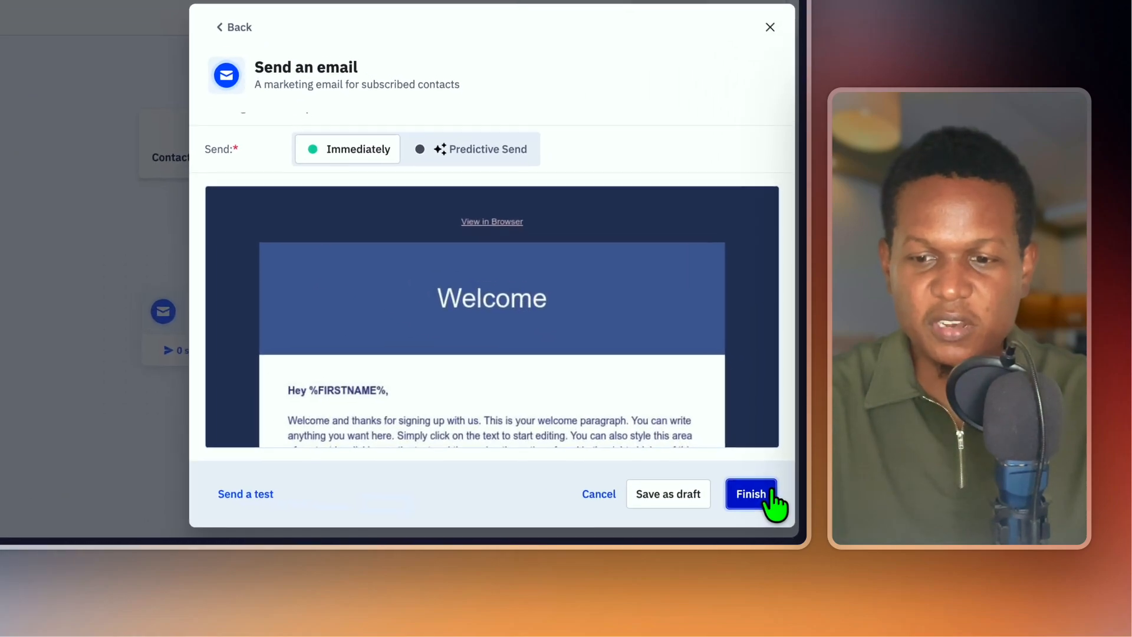
left_click(772, 511)
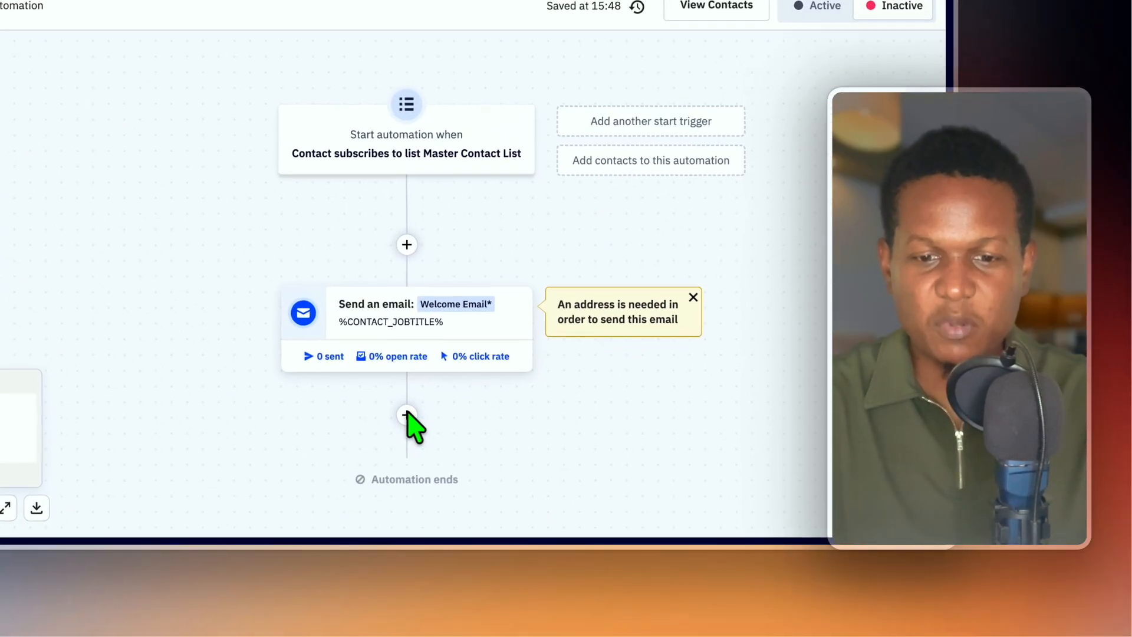
Add a Wait step for a set period of 1 day after the Welcome Email.
left_click(438, 457)
left_click(698, 174)
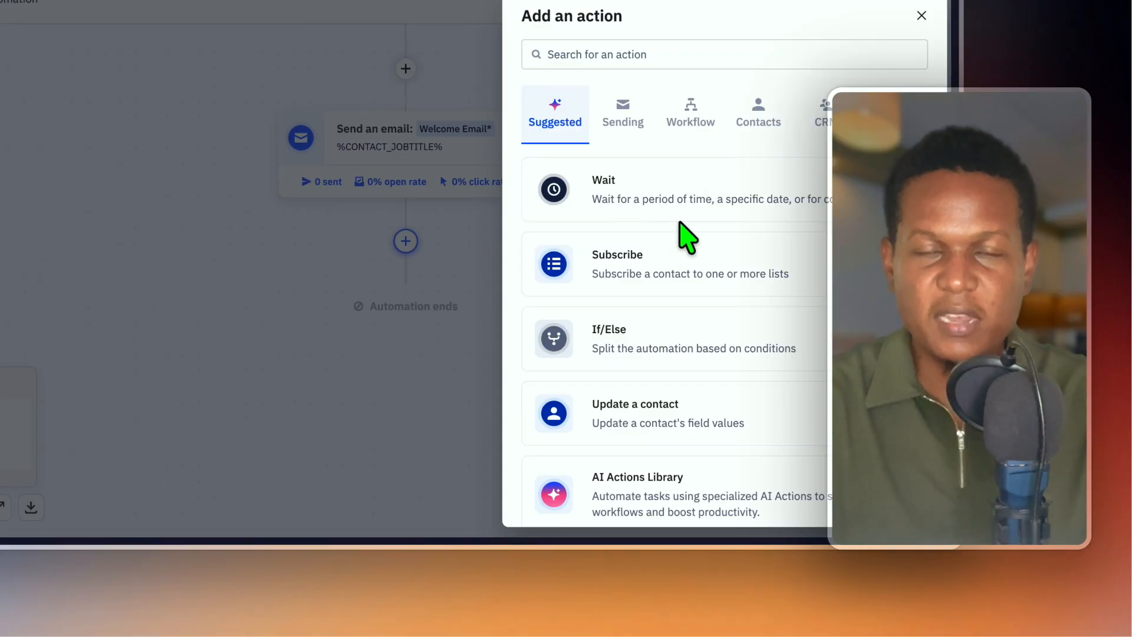
left_click(653, 201)
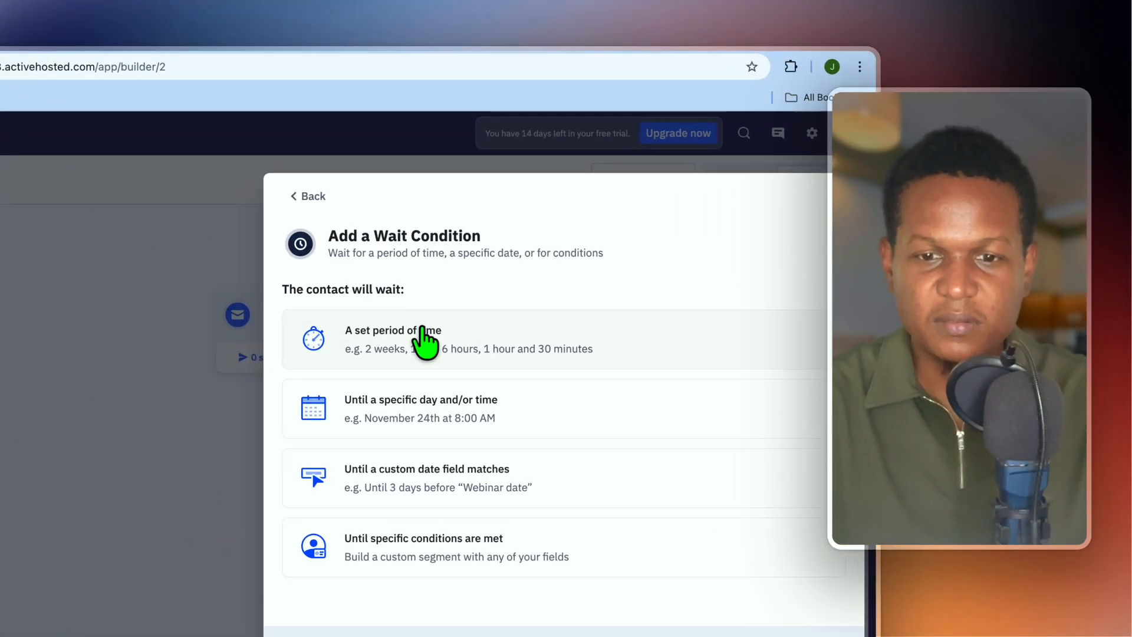
left_click(493, 294)
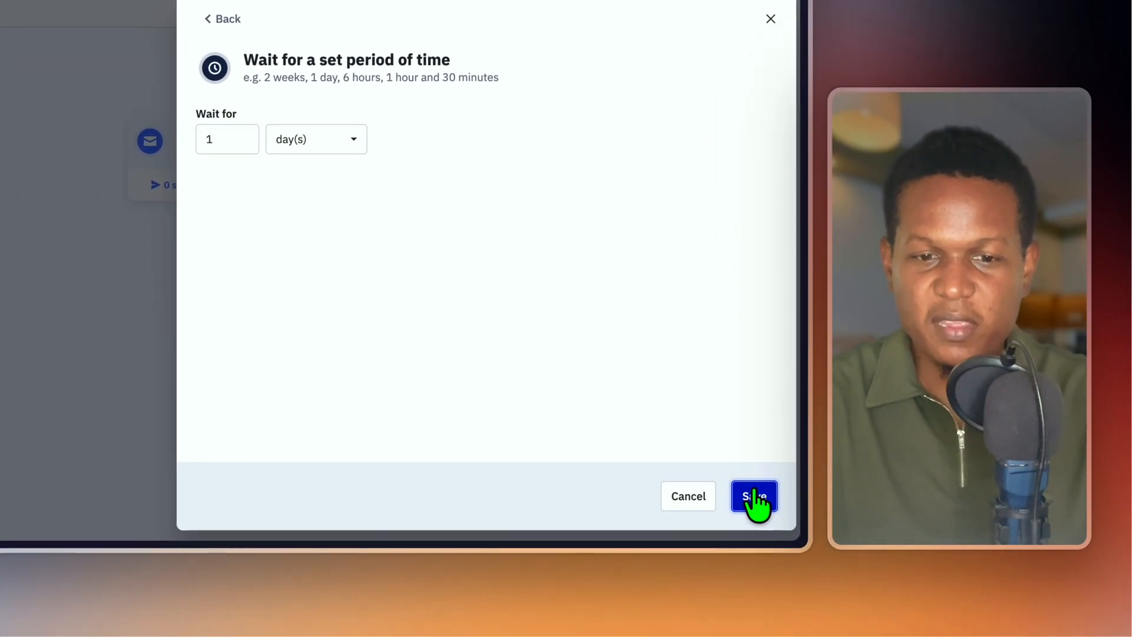
left_click(753, 498)
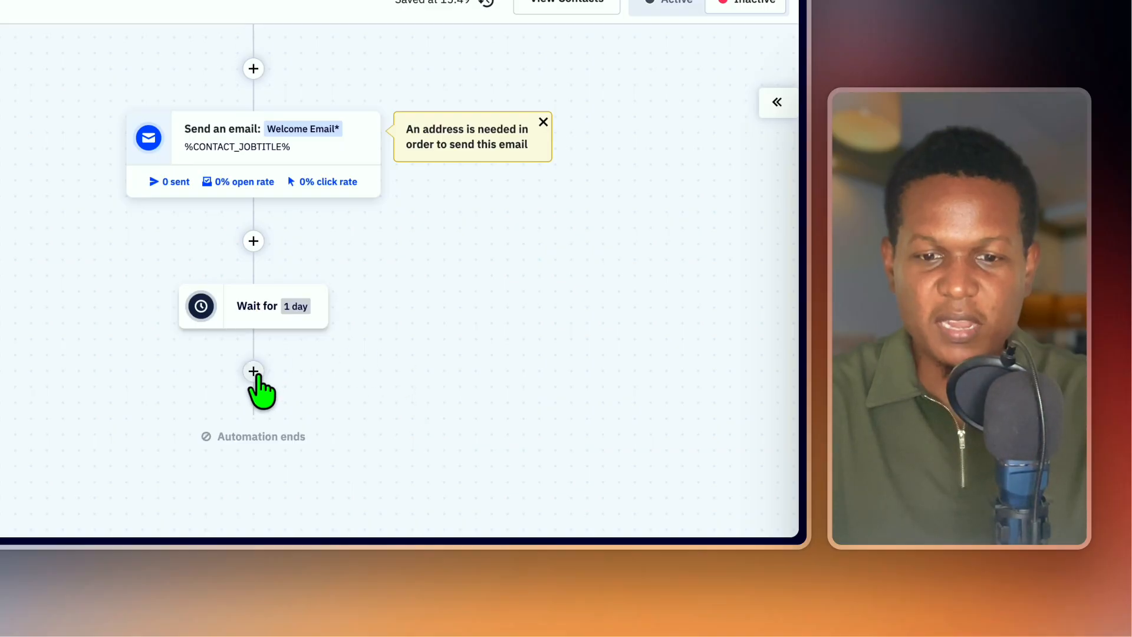
Add a blank-canvas "New Campaign" email step after the wait and save it as a draft.
left_click(254, 371)
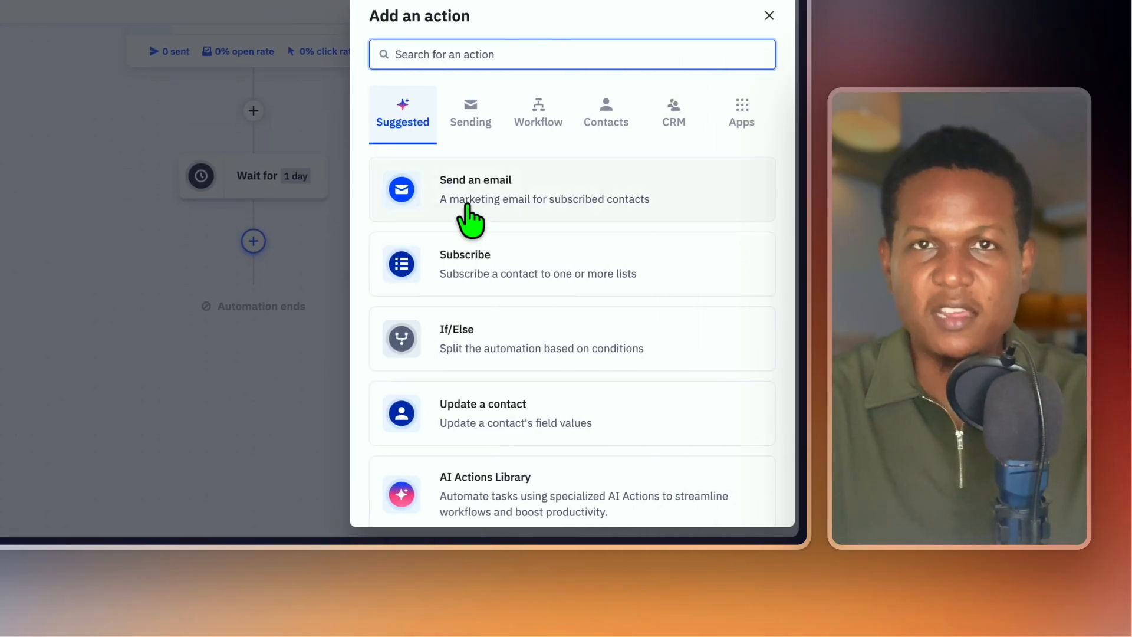
left_click(470, 219)
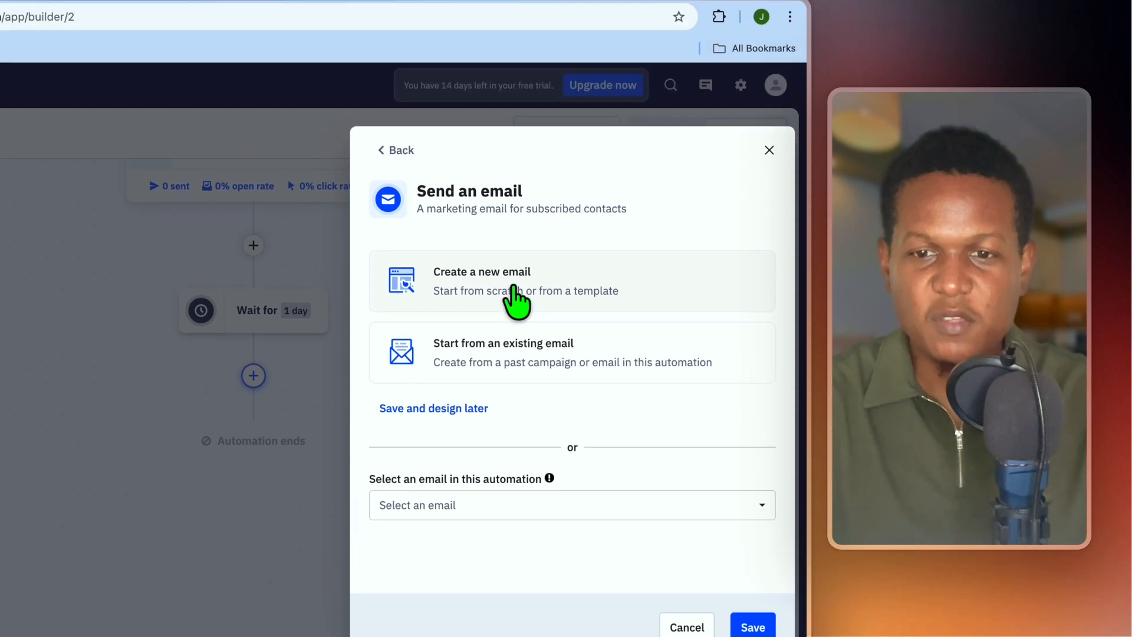
left_click(517, 168)
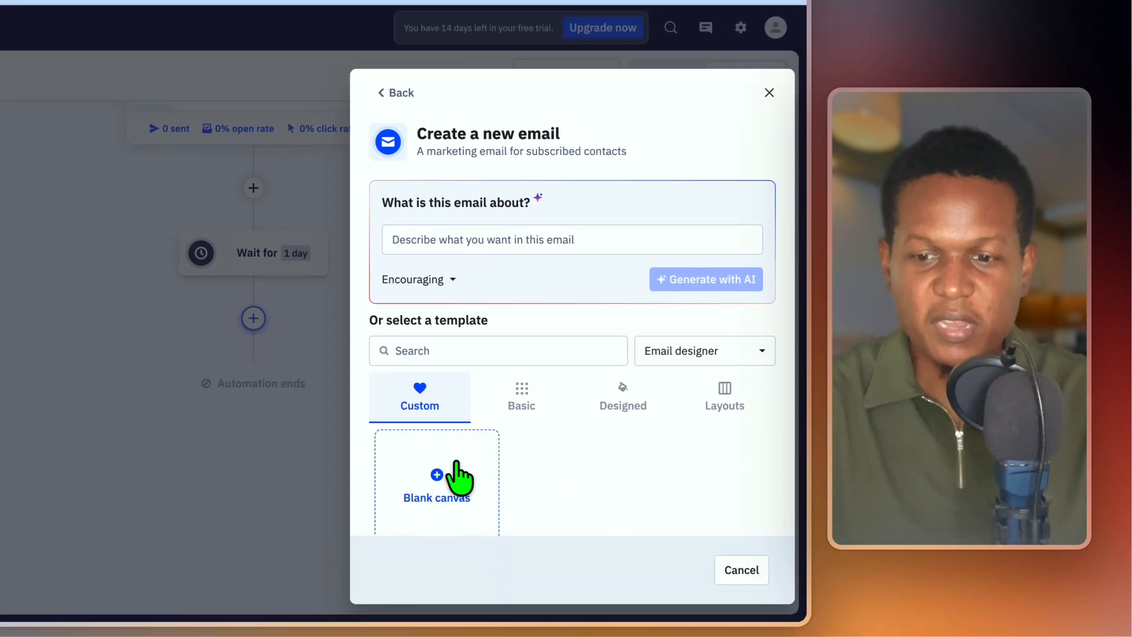
left_click(448, 580)
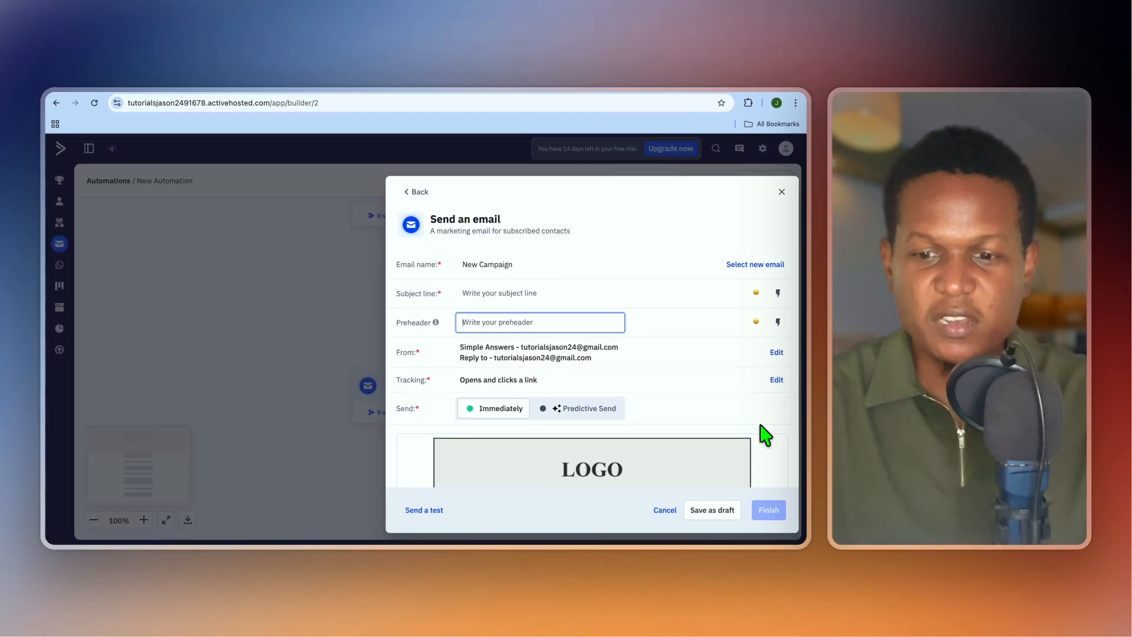
left_click(719, 511)
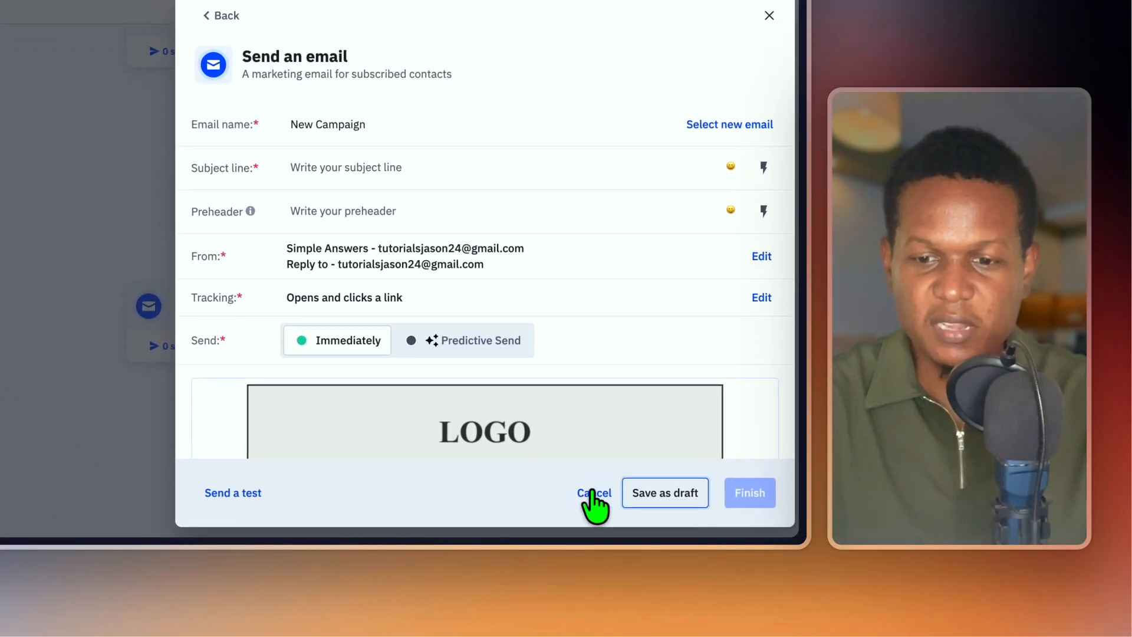
left_click(591, 492)
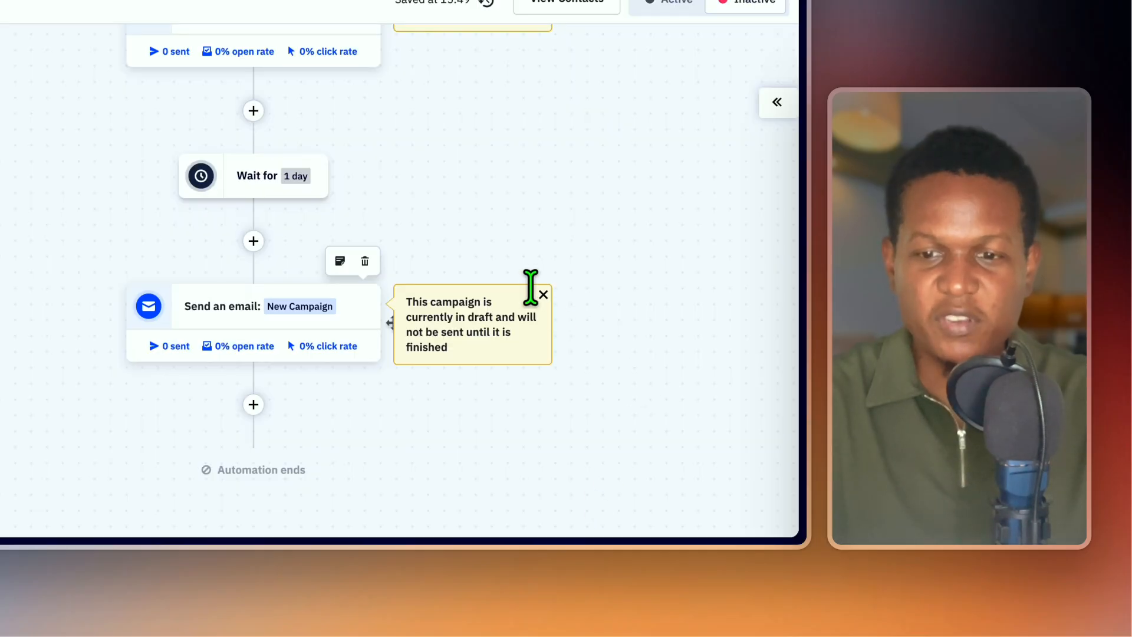
left_click(543, 294)
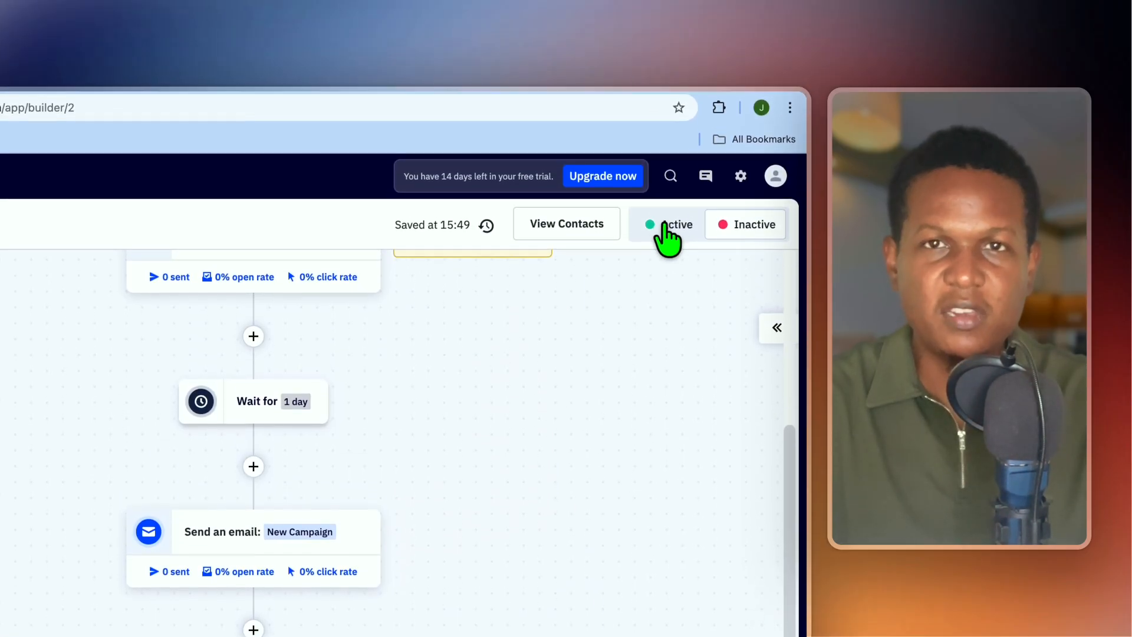
Switch the automation's status toggle to Active.
left_click(652, 227)
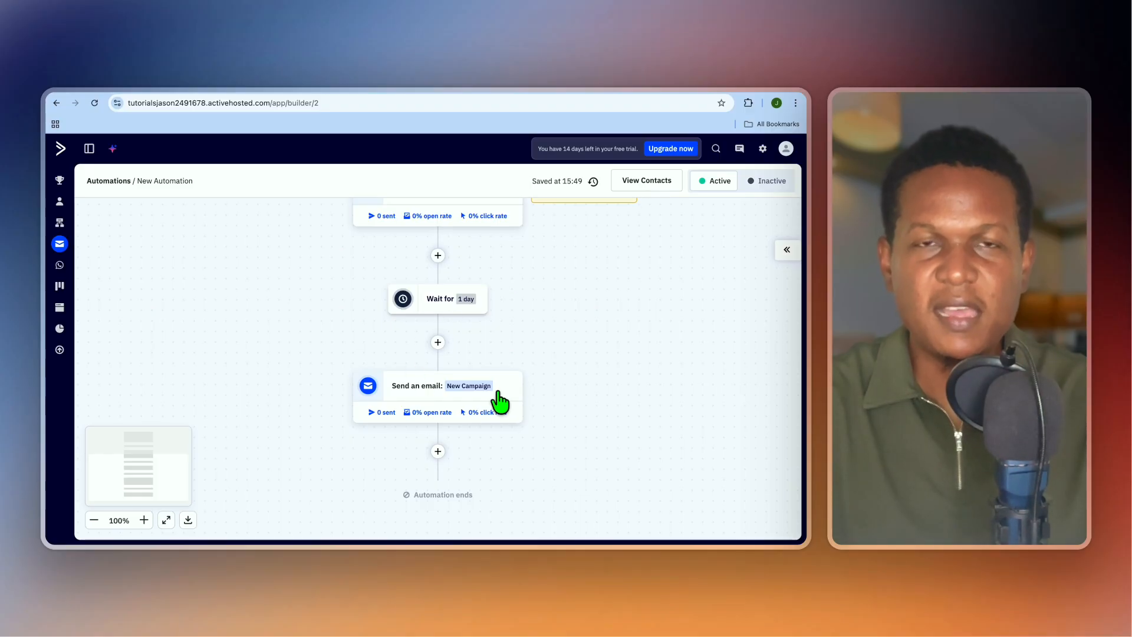
mouse_move(493, 398)
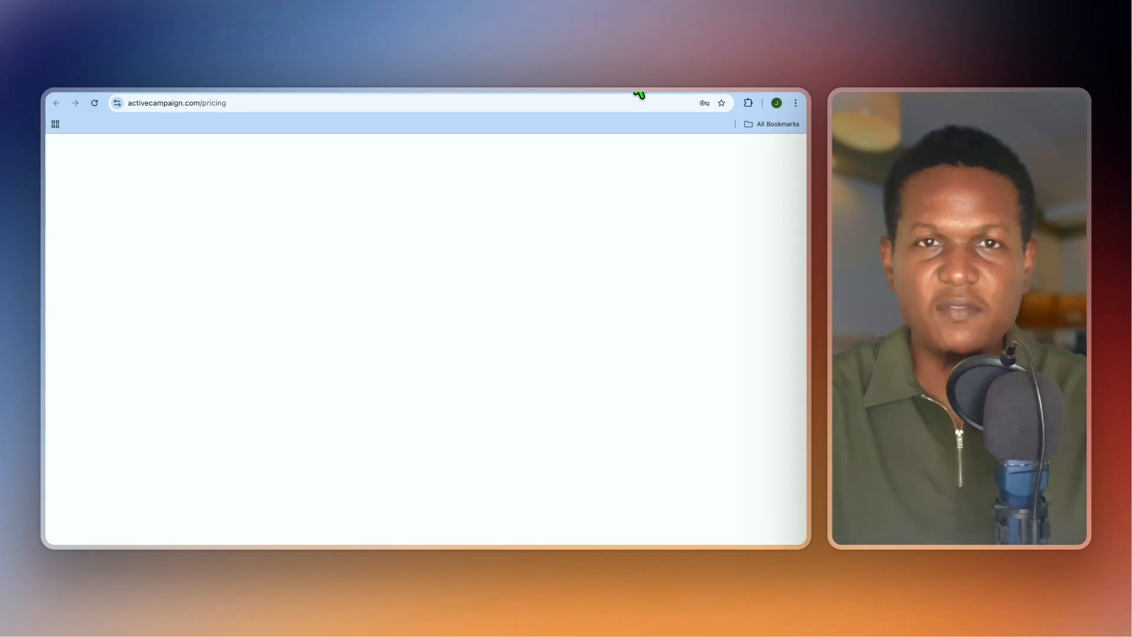
scroll(390, 286, "down", 3)
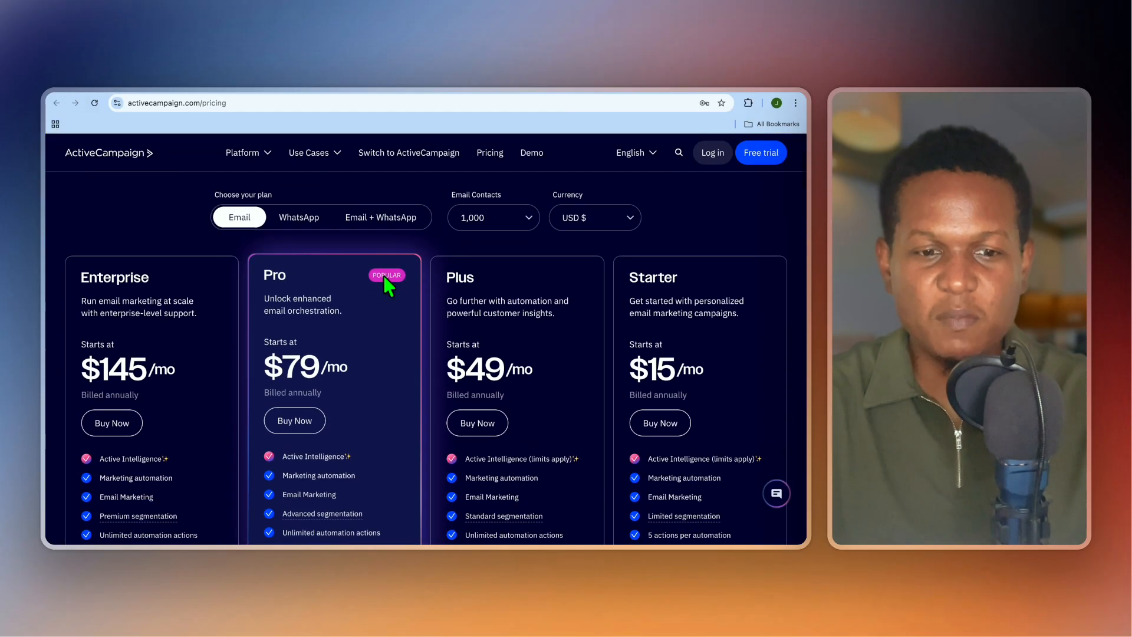
scroll(384, 281, "down", 1)
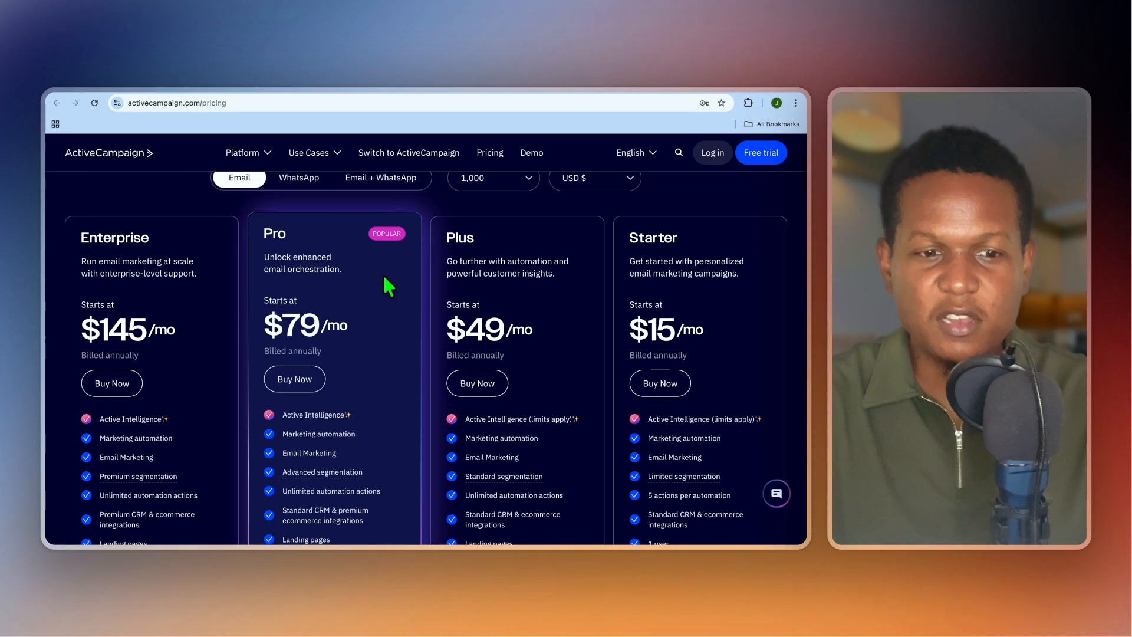
scroll(384, 281, "up", 1)
scroll(385, 280, "up", 1)
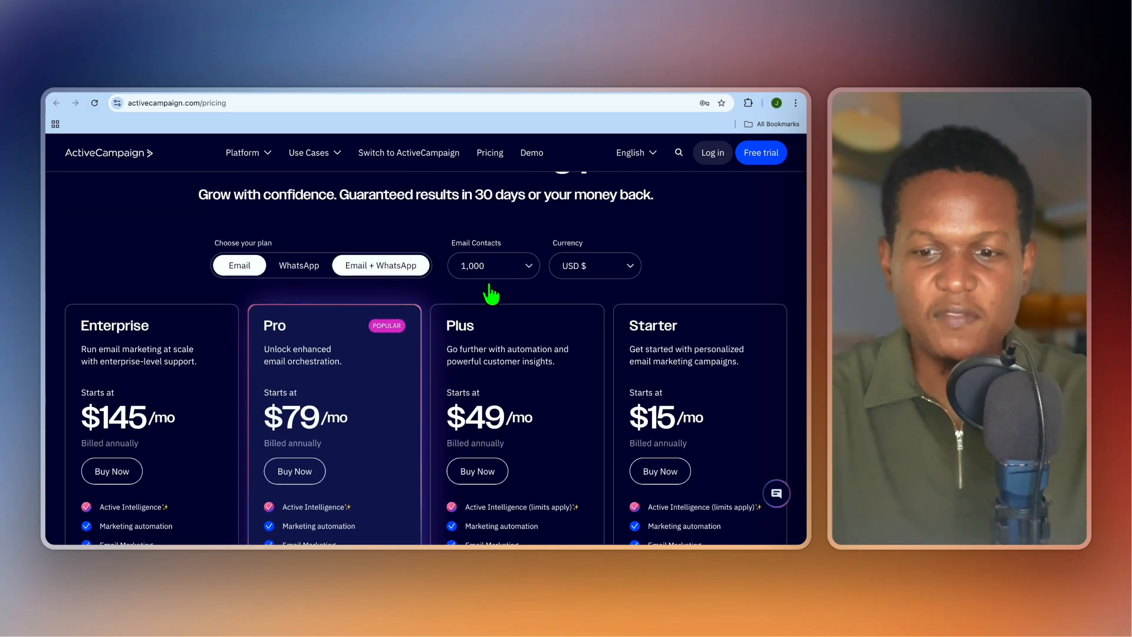
scroll(628, 413, "up", 1)
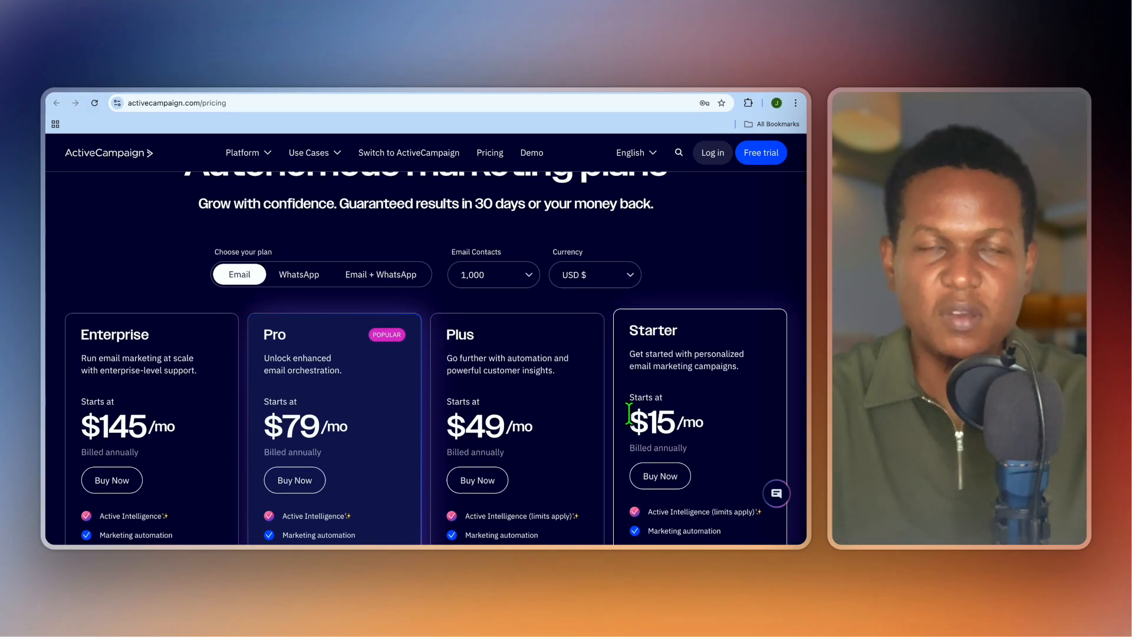